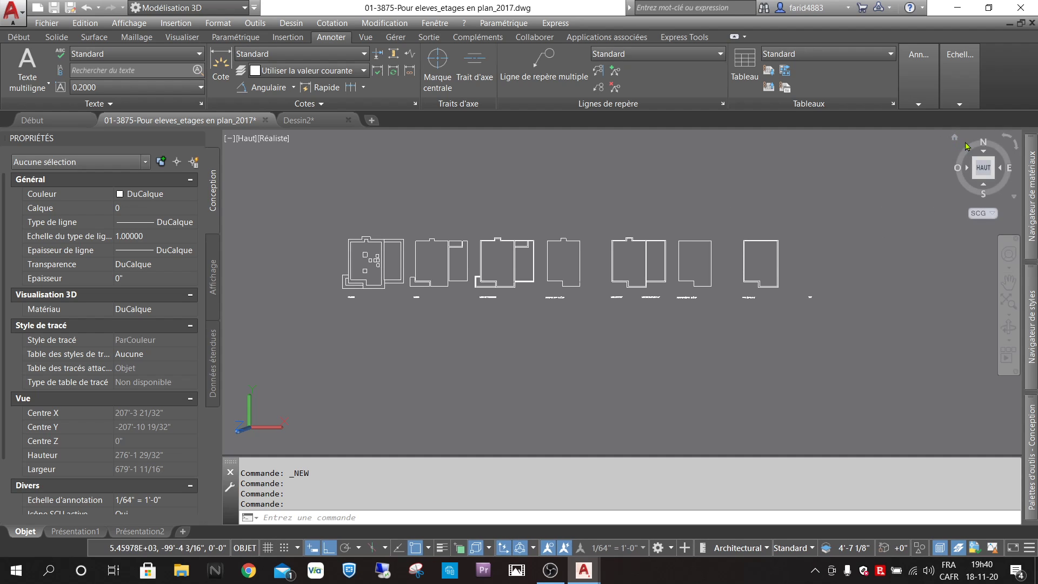
# Step: Switch to an isometric view of the plans and start a roof (Toit) using the Polyligne creation type
pyautogui.click(954, 139)
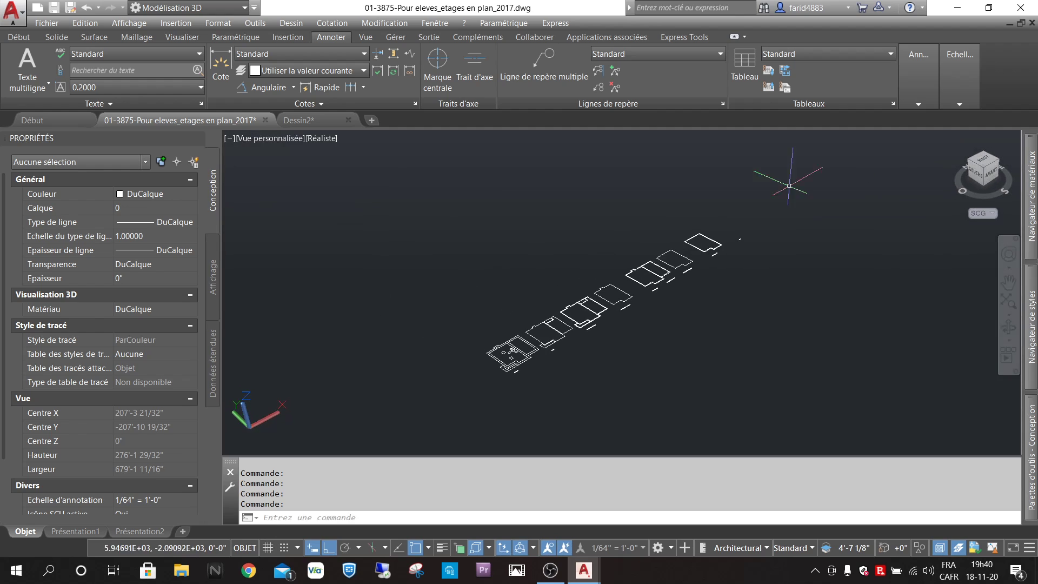
pyautogui.scroll(4, 753, 222)
pyautogui.moveTo(783, 219); pyautogui.dragTo(363, 438, button='middle')
pyautogui.scroll(2, 542, 279)
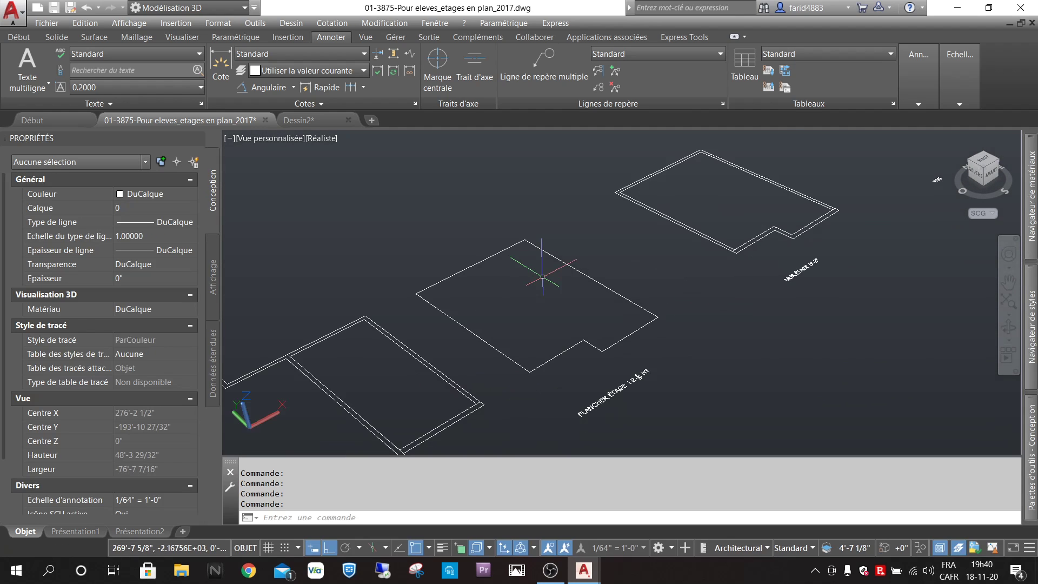
pyautogui.scroll(1, 557, 276)
pyautogui.moveTo(563, 273); pyautogui.dragTo(638, 270, button='middle')
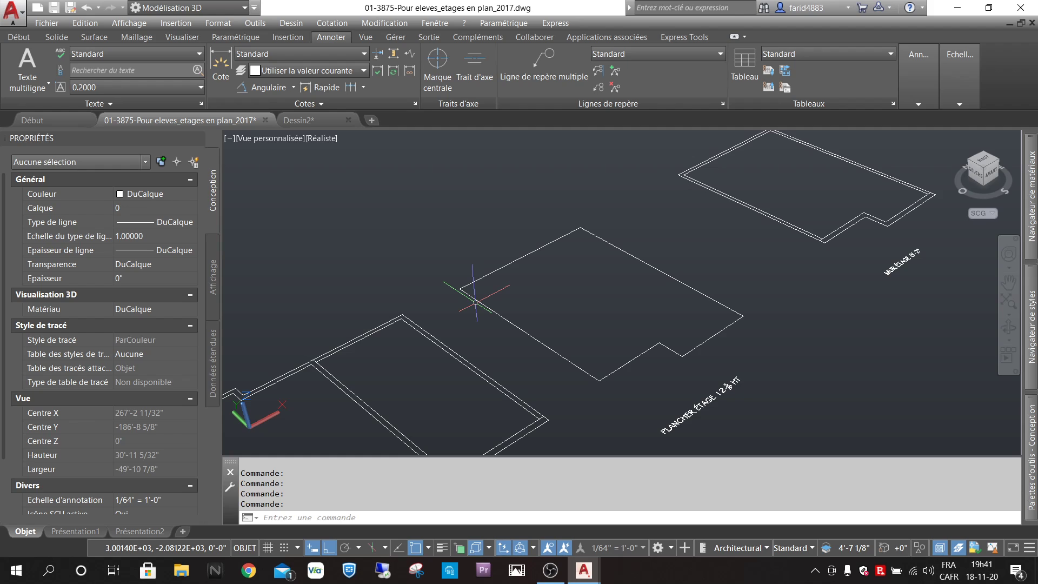
pyautogui.moveTo(1035, 474)
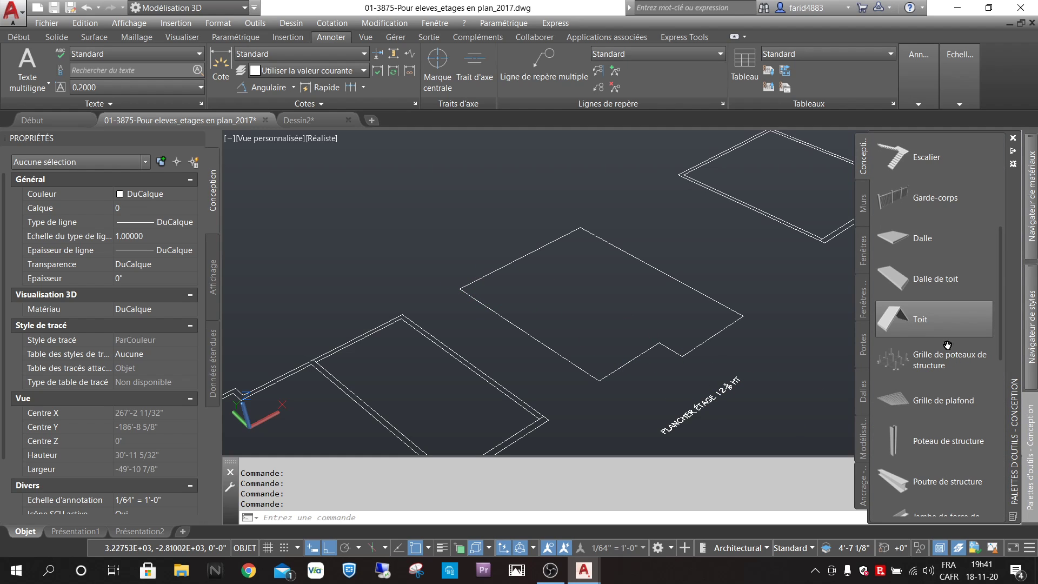
pyautogui.click(924, 323)
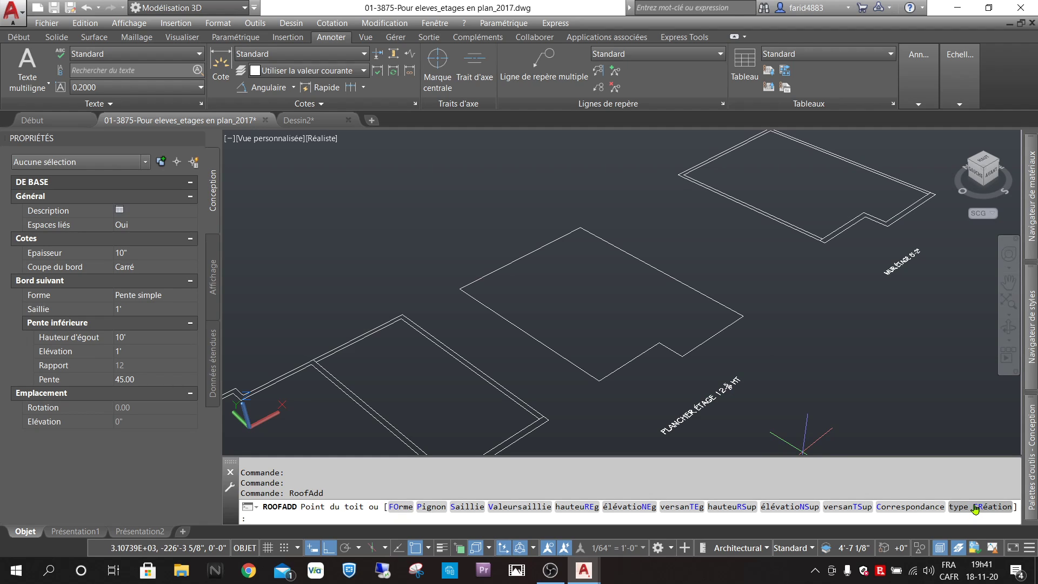
pyautogui.click(976, 508)
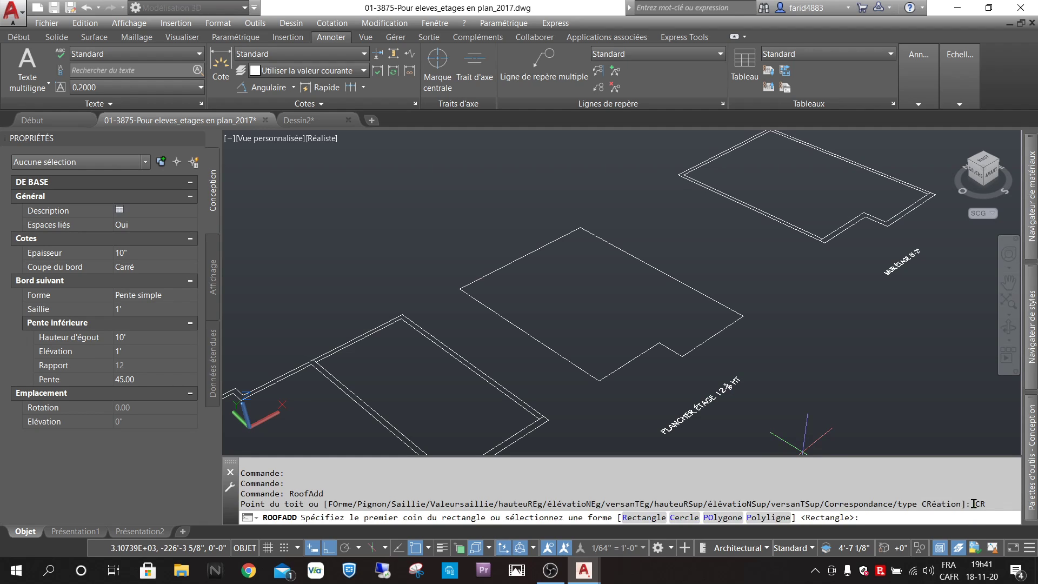
pyautogui.click(768, 518)
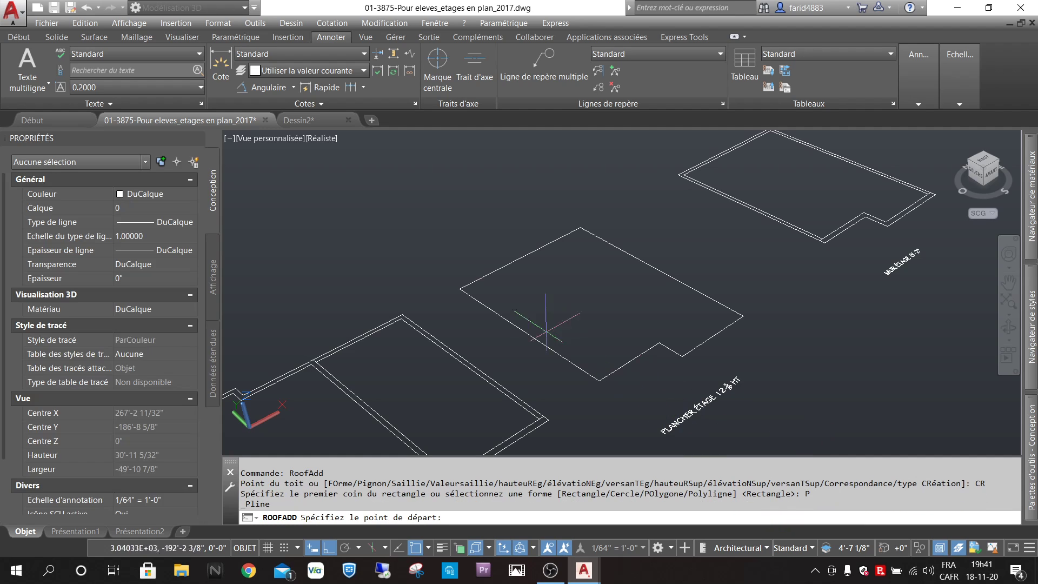
# Step: Trace the six corners of the PLANCHER ÉTAGE 1 outline as the roof's boundary and close it
pyautogui.click(460, 288)
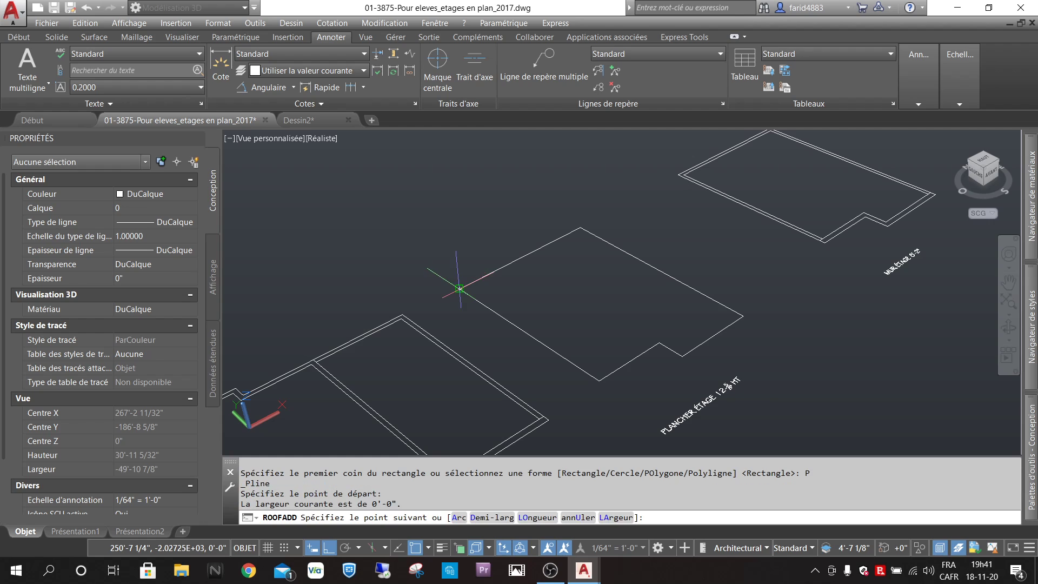
pyautogui.click(598, 380)
pyautogui.click(659, 344)
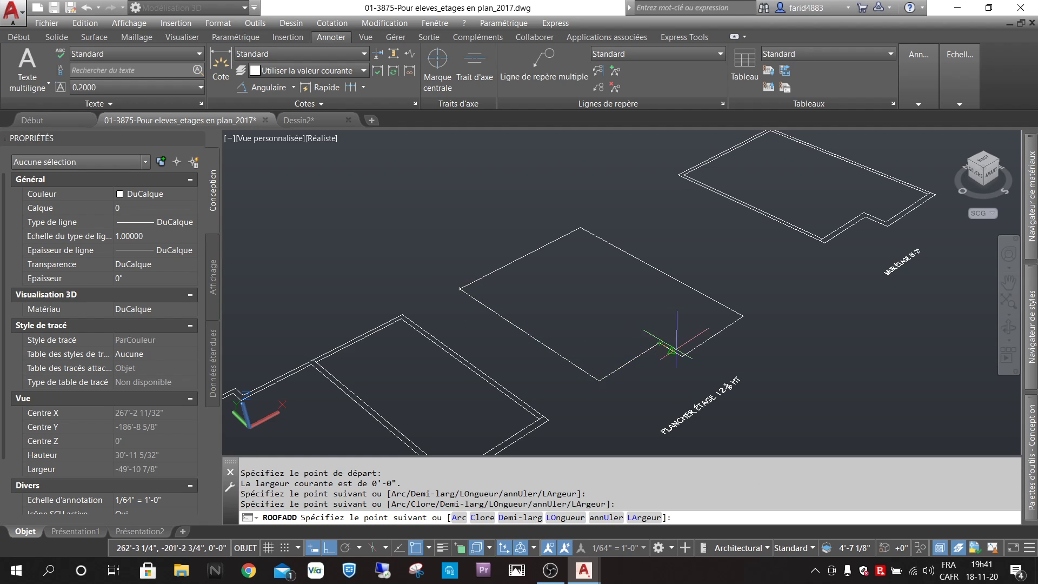
pyautogui.click(683, 356)
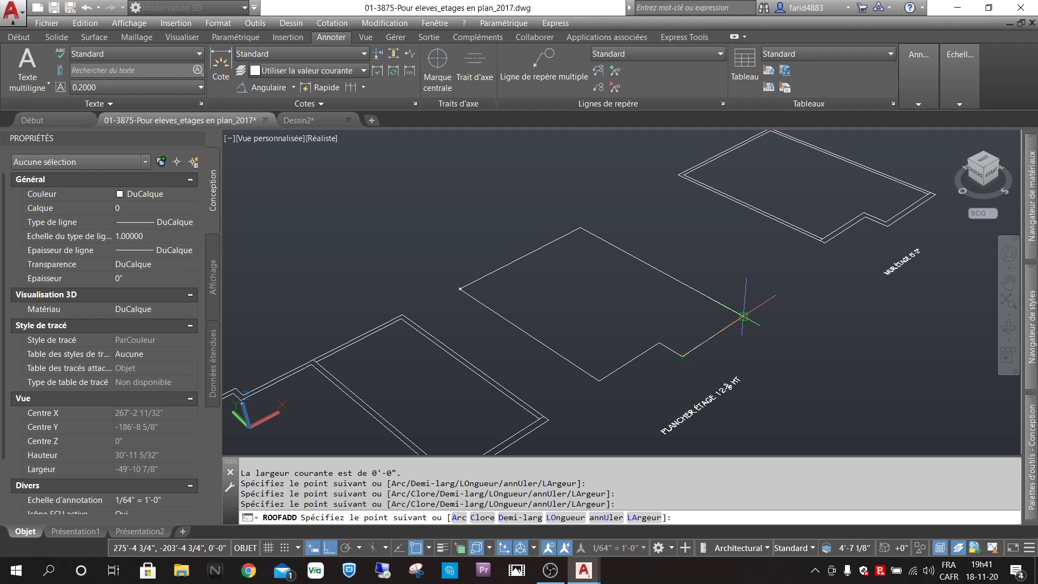
pyautogui.click(743, 316)
pyautogui.click(580, 228)
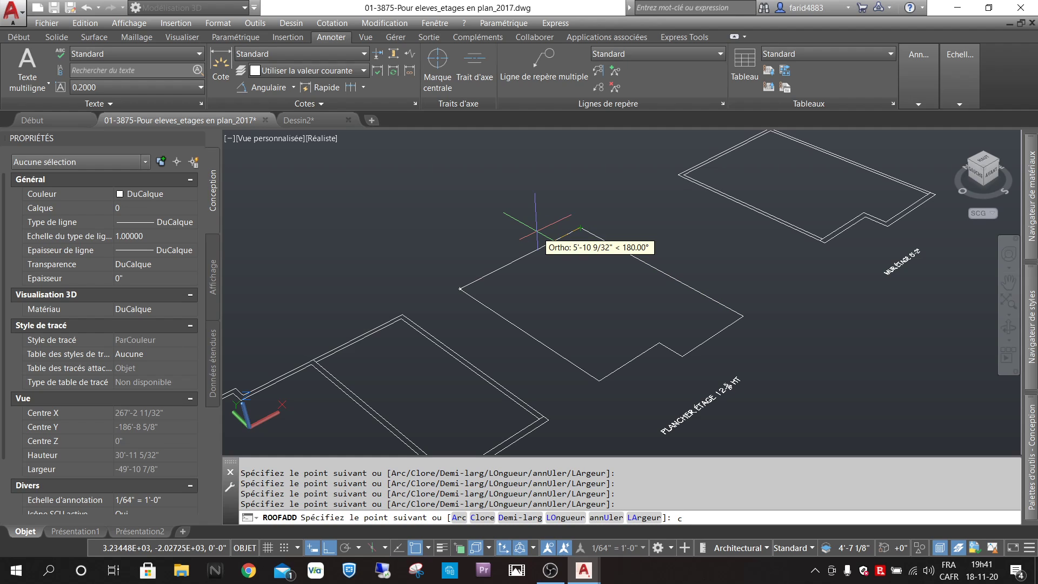
pyautogui.press('Return')
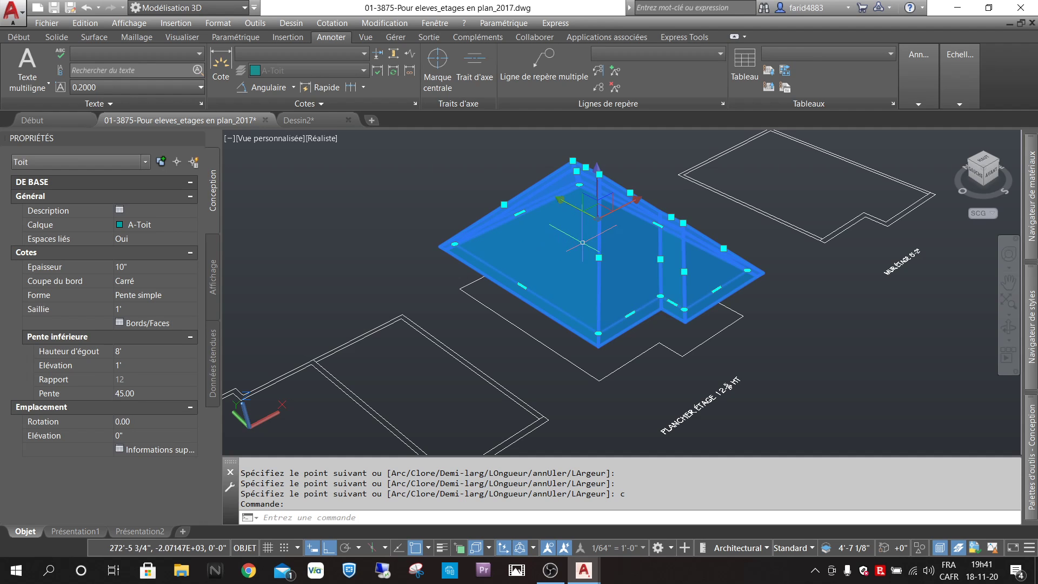
# Step: Examine the angle dimension of the 12-by-6 slope triangle in the Dessin2 drawing for the roof's slope
pyautogui.keyDown('shift'); pyautogui.moveTo(703, 314); pyautogui.dragTo(619, 359, button='middle'); pyautogui.keyUp('shift')
pyautogui.click(602, 232)
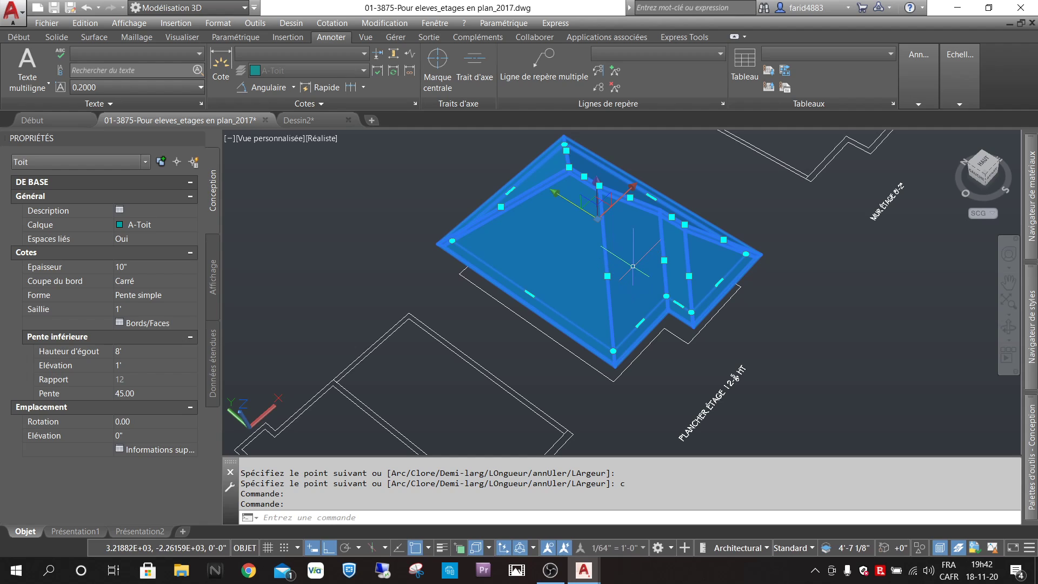
pyautogui.click(138, 395)
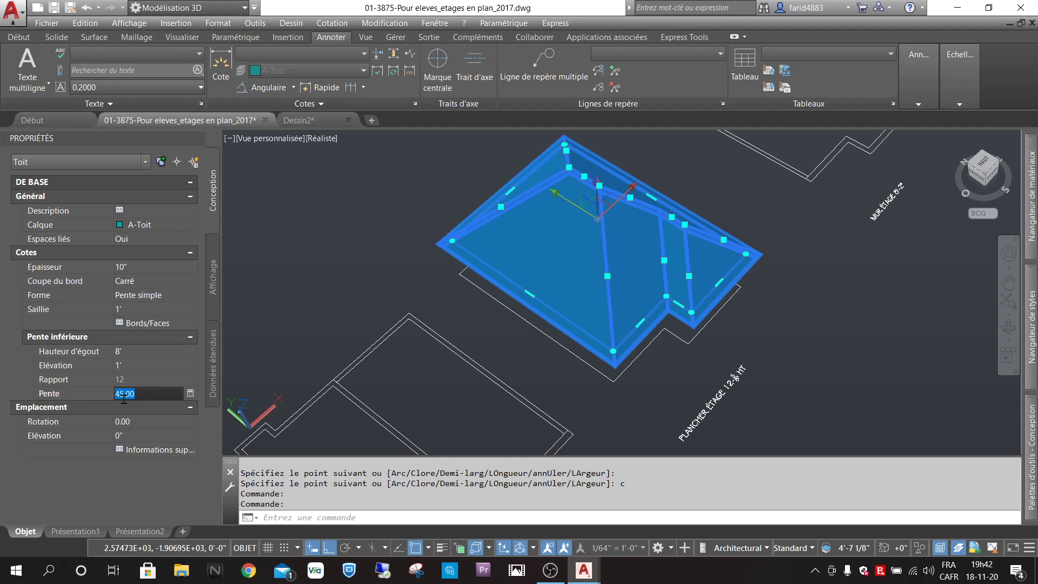
pyautogui.click(306, 120)
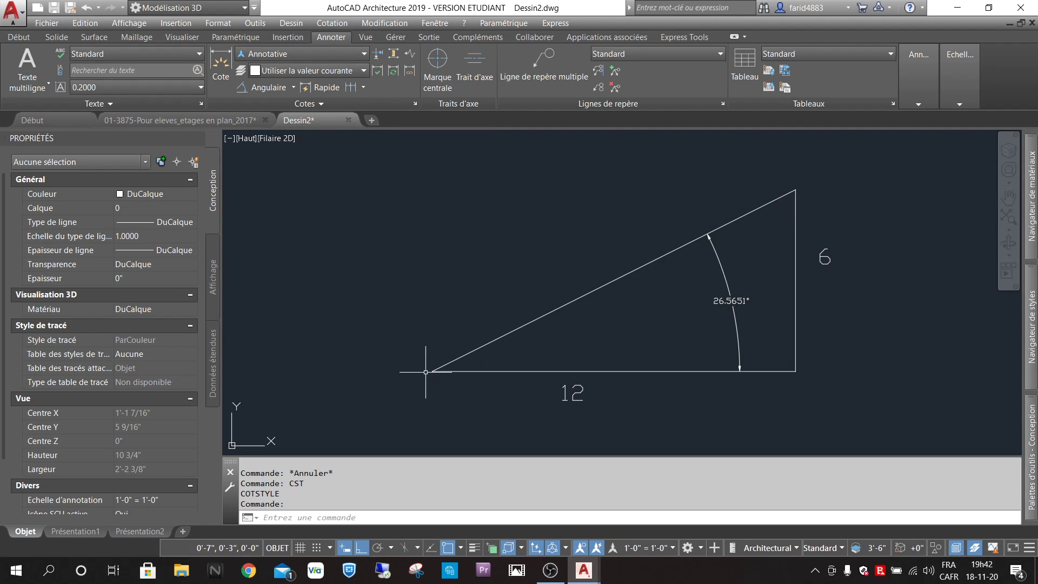
pyautogui.scroll(4, 768, 301)
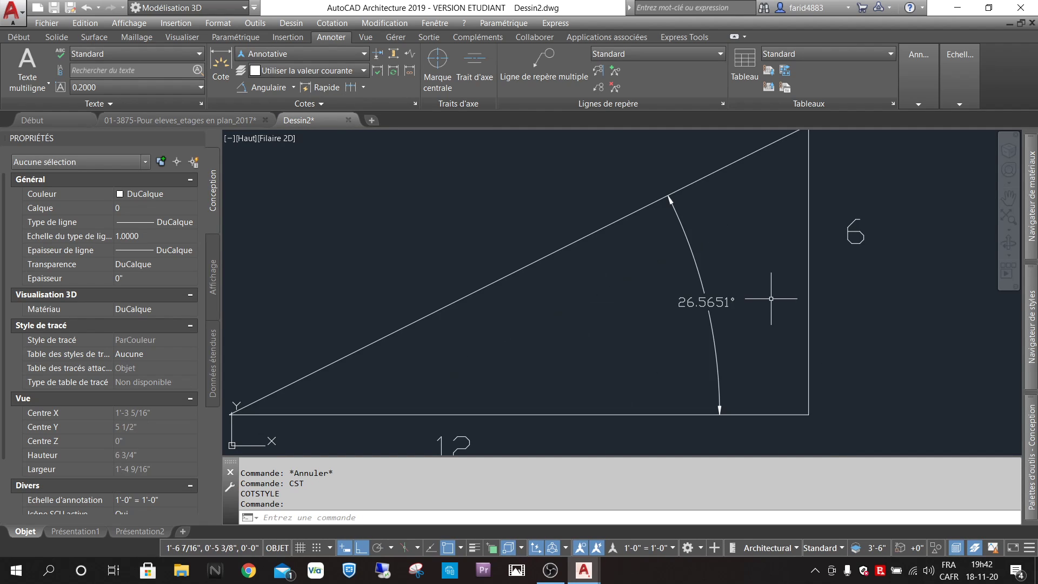
pyautogui.scroll(4, 747, 301)
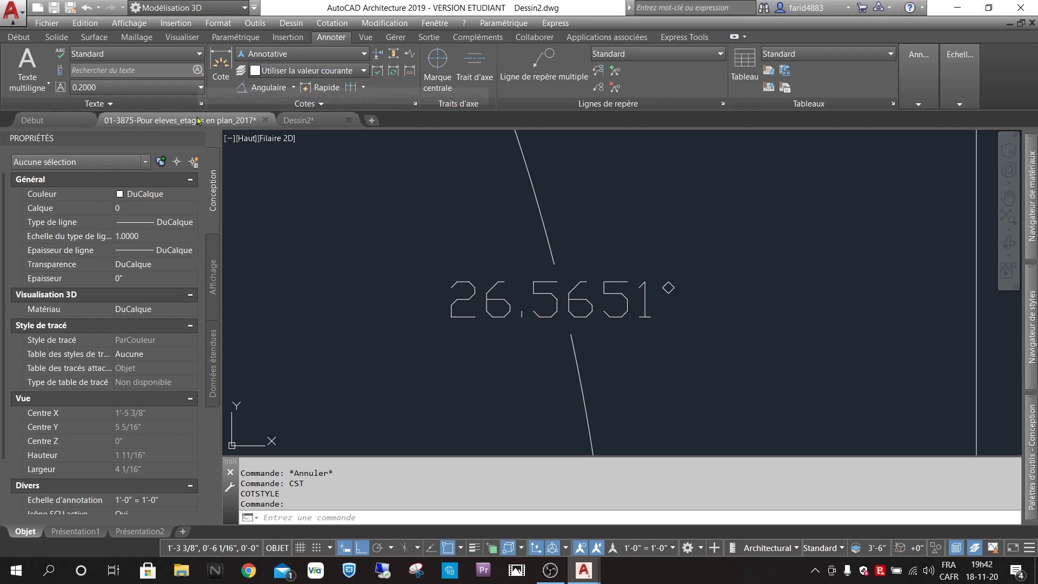
# Step: Return to the plan drawing with the roof and set the roof's slope (Pente) to 26.5651
pyautogui.click(178, 120)
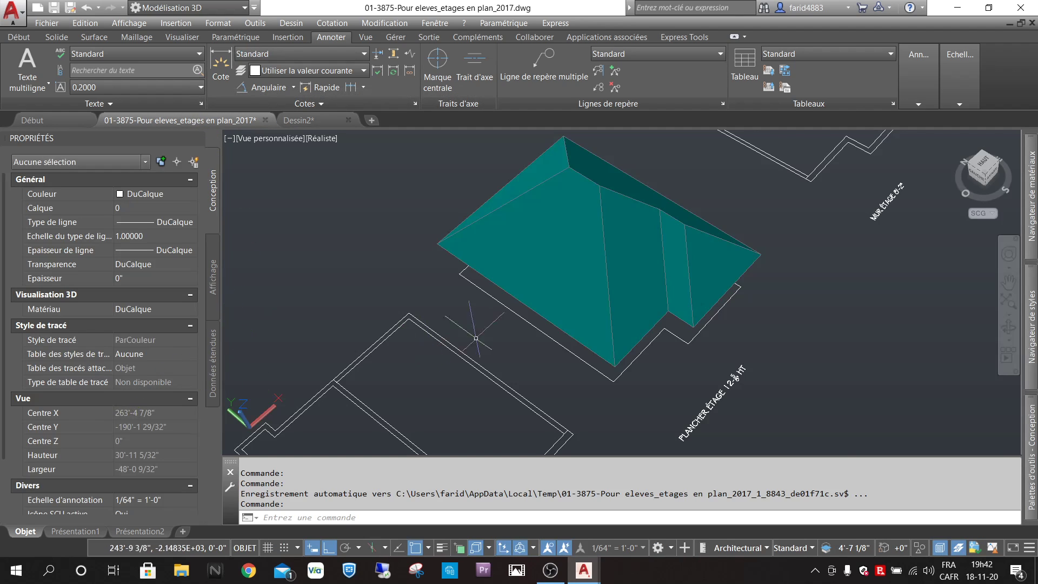
pyautogui.click(592, 186)
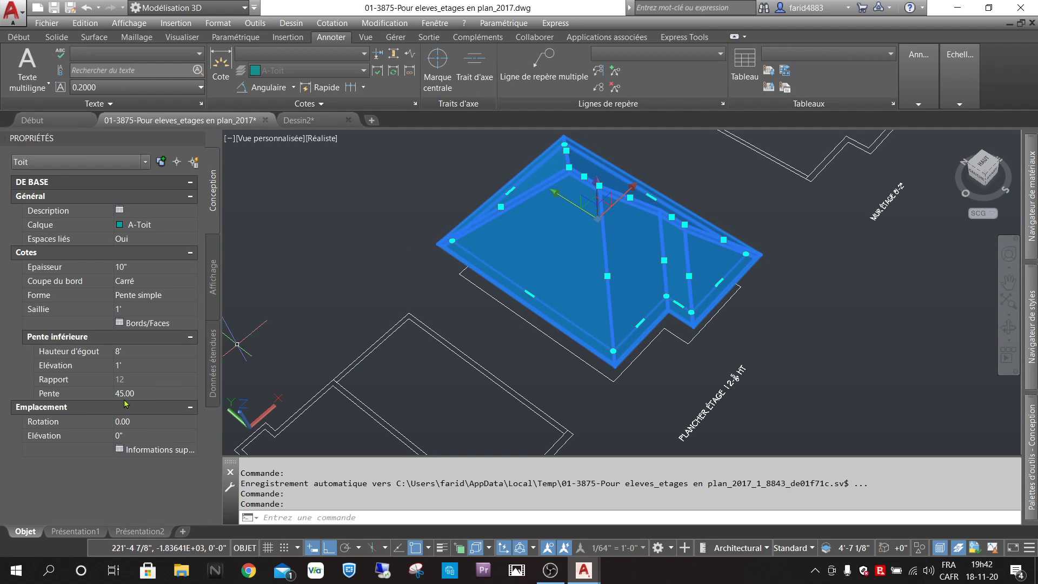
pyautogui.click(142, 393)
pyautogui.write('26.5651')
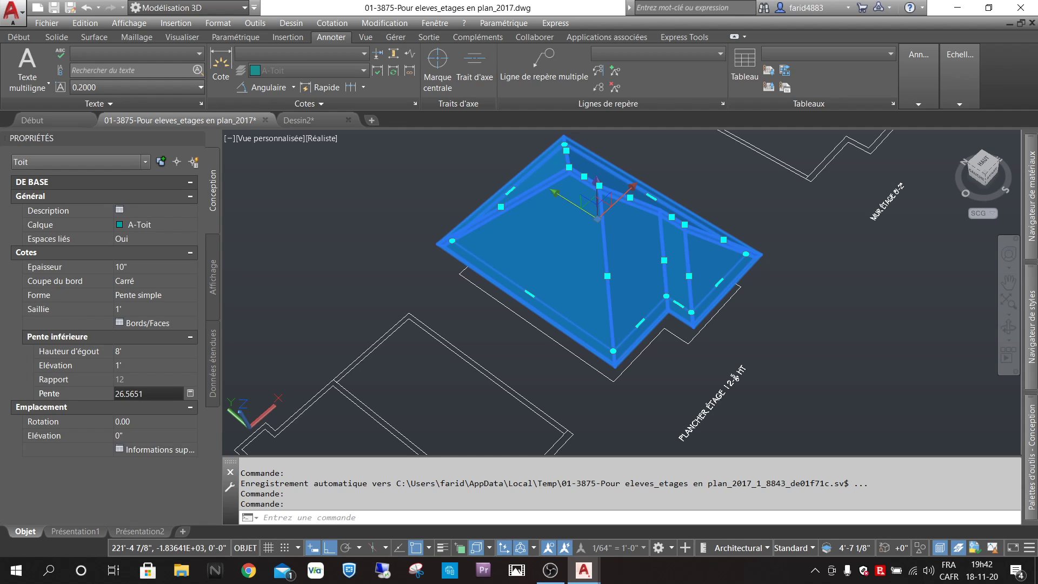
pyautogui.press('Return')
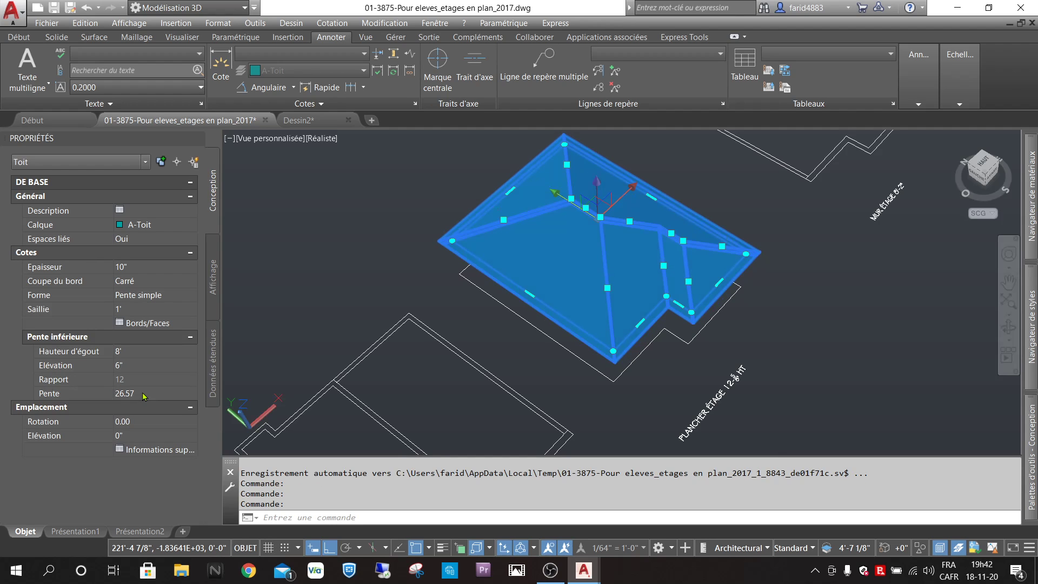
# Step: Set the roof's overhang (Saillie) to 2'
pyautogui.moveTo(506, 382)
pyautogui.keyDown('shift'); pyautogui.mouseDown(button='middle')
pyautogui.moveTo(498, 324)
pyautogui.moveTo(532, 284)
pyautogui.moveTo(558, 301)
pyautogui.moveTo(549, 352)
pyautogui.moveTo(457, 373)
pyautogui.moveTo(520, 355)
pyautogui.moveTo(576, 363)
pyautogui.moveTo(565, 339)
pyautogui.moveTo(542, 332)
pyautogui.moveTo(519, 364)
pyautogui.moveTo(487, 359)
pyautogui.moveTo(528, 376)
pyautogui.moveTo(510, 376)
pyautogui.mouseUp(button='middle'); pyautogui.keyUp('shift')
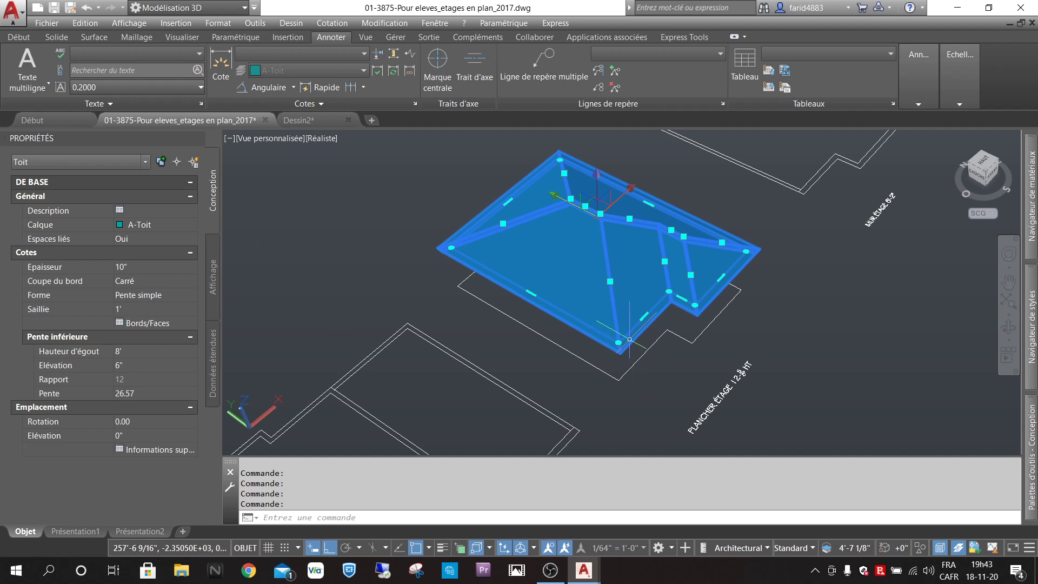
pyautogui.scroll(3, 621, 297)
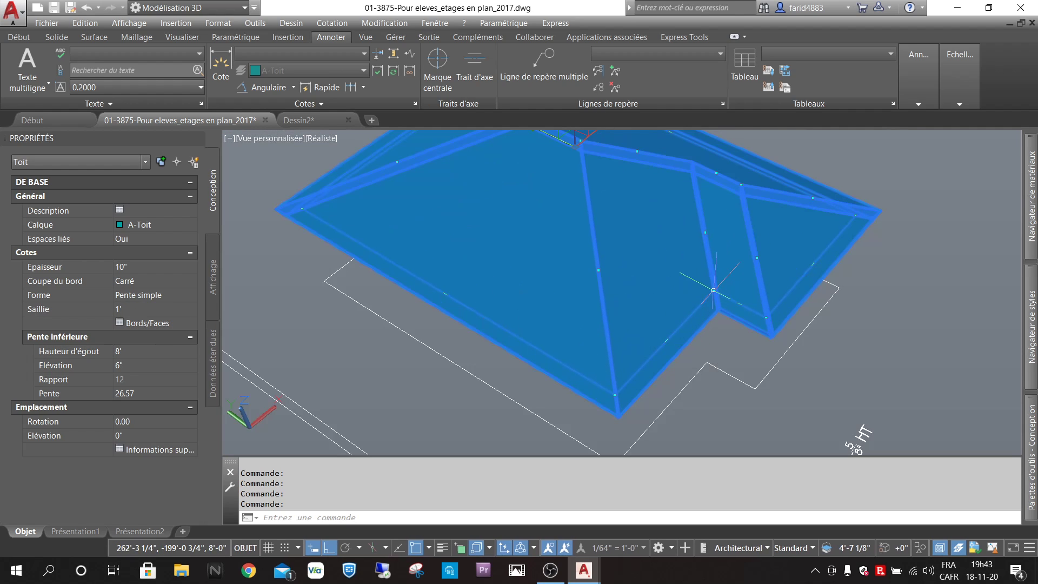
pyautogui.moveTo(714, 291)
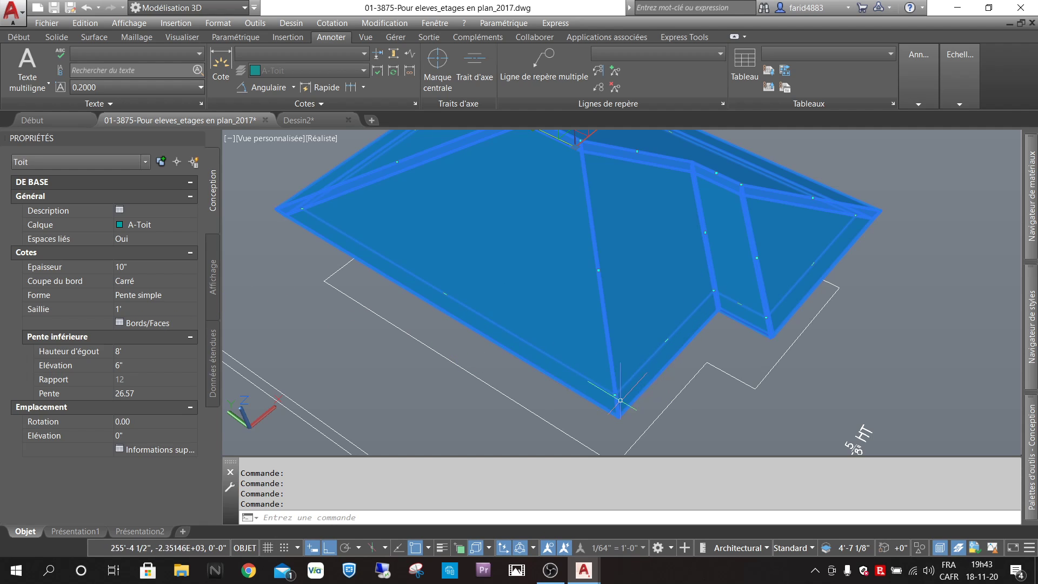
pyautogui.click(134, 309)
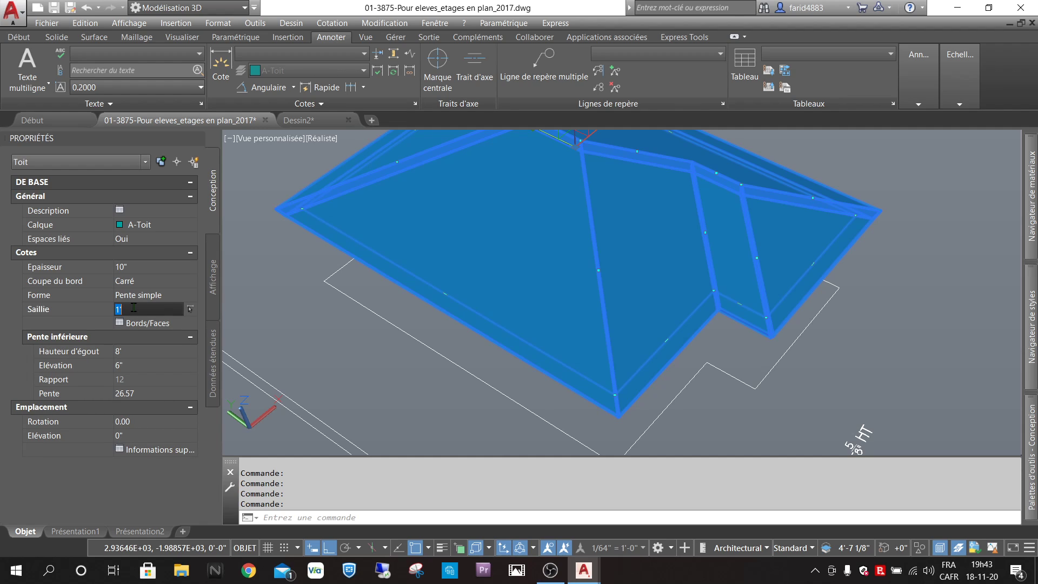
pyautogui.press('BackSpace')
pyautogui.press('Return')
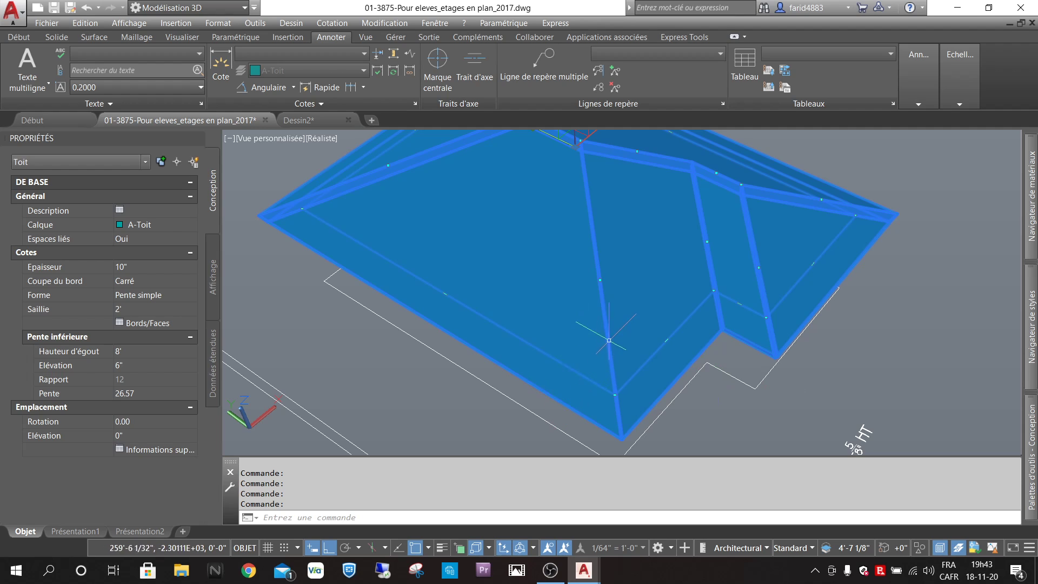
# Step: Examine the roof from below and from the side, and look through the roof slab styles and Toiture materials
pyautogui.keyDown('shift'); pyautogui.moveTo(620, 334); pyautogui.dragTo(609, 266, button='middle'); pyautogui.keyUp('shift')
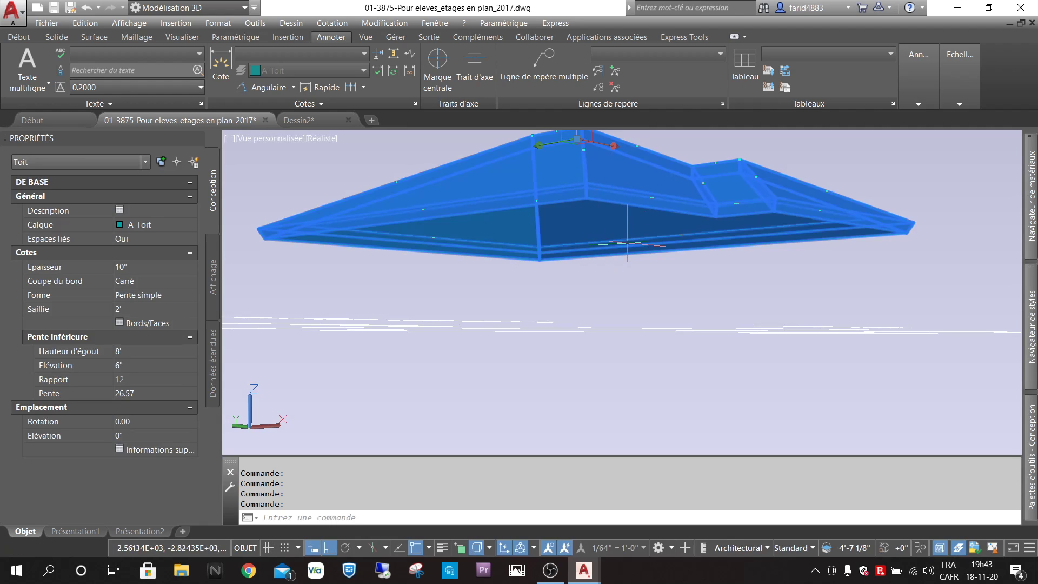
pyautogui.press('Escape')
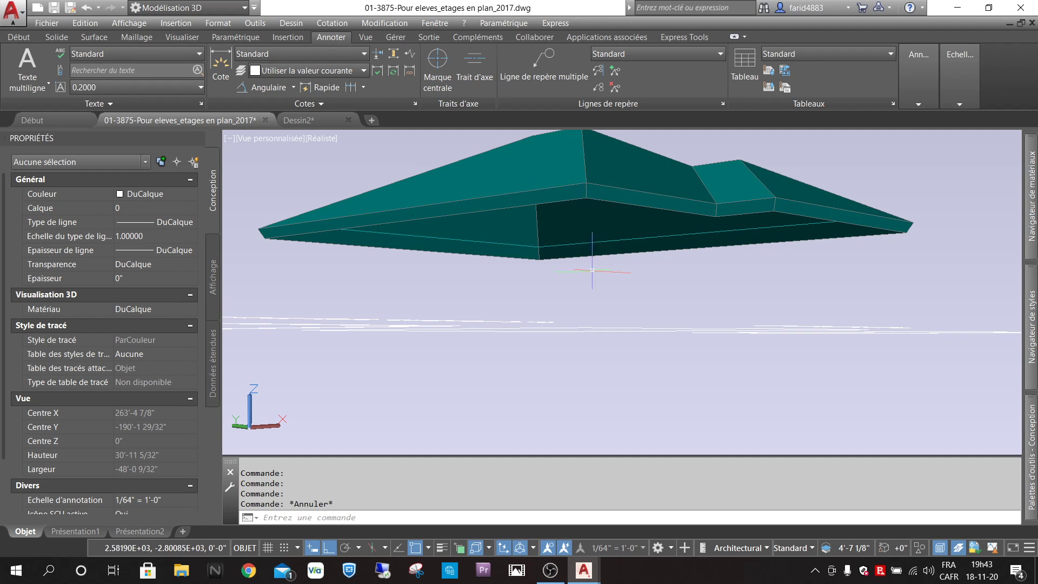
pyautogui.keyDown('shift'); pyautogui.moveTo(595, 291); pyautogui.dragTo(576, 244, button='middle'); pyautogui.keyUp('shift')
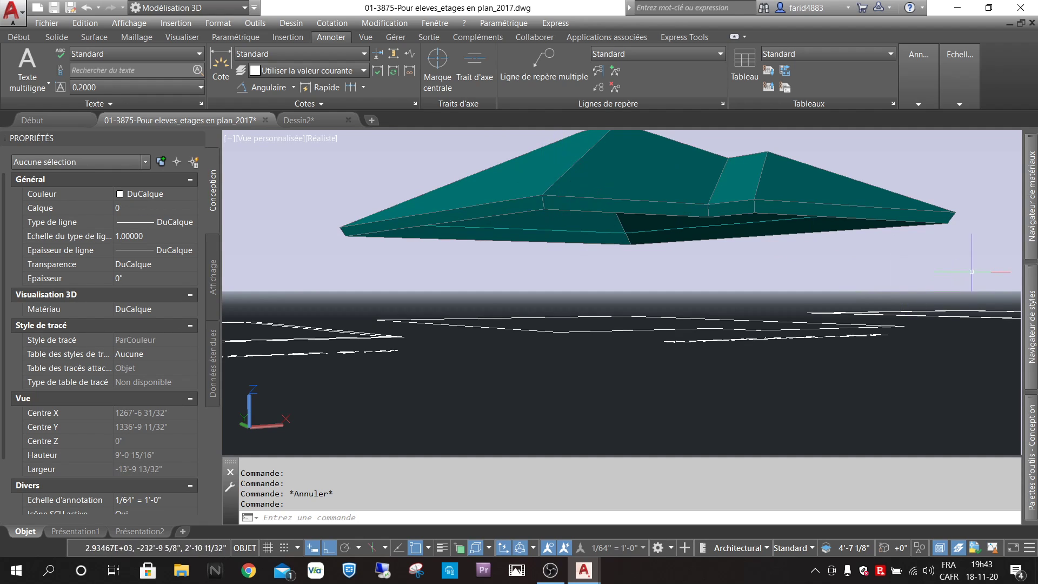
pyautogui.moveTo(1033, 346)
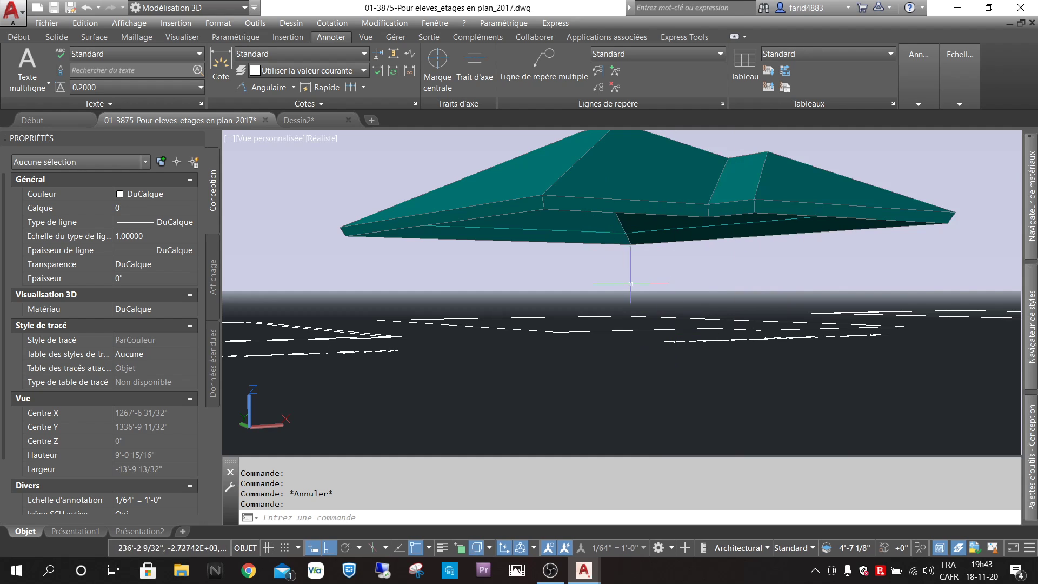
pyautogui.moveTo(1031, 327)
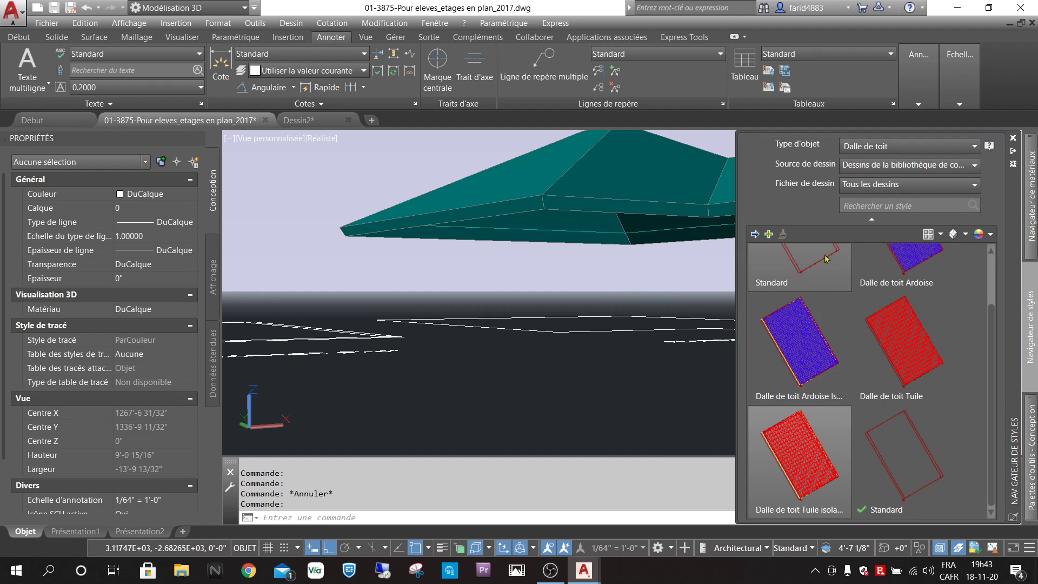
pyautogui.moveTo(1033, 184)
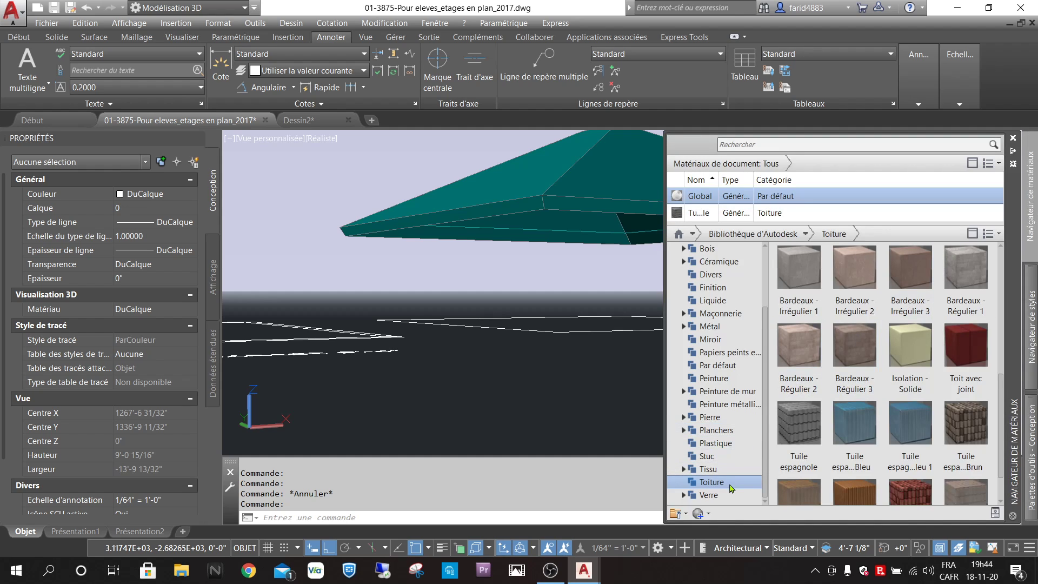
pyautogui.moveTo(797, 425)
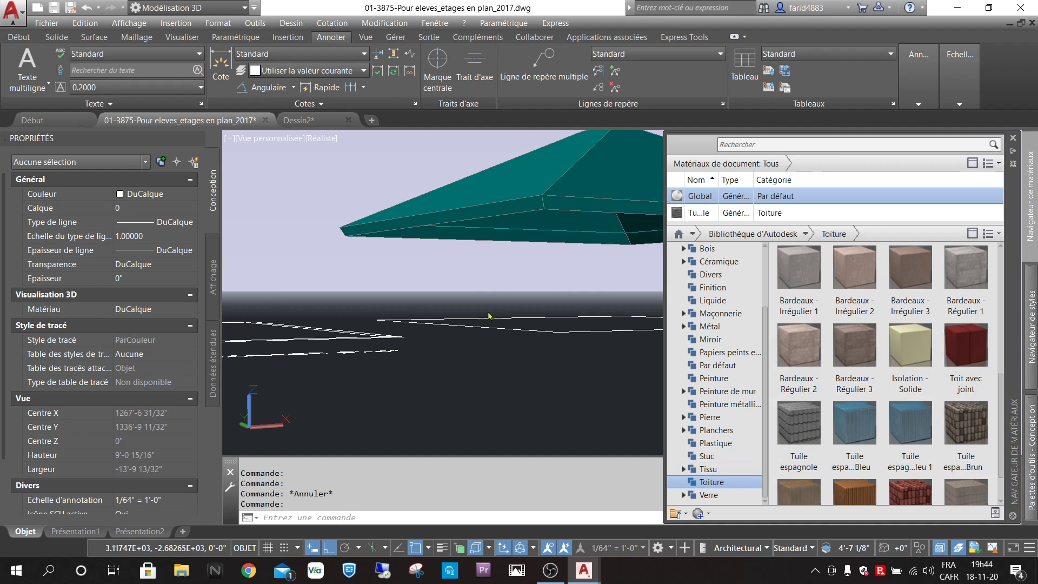
pyautogui.keyDown('shift'); pyautogui.moveTo(573, 325); pyautogui.dragTo(594, 318, button='middle'); pyautogui.keyUp('shift')
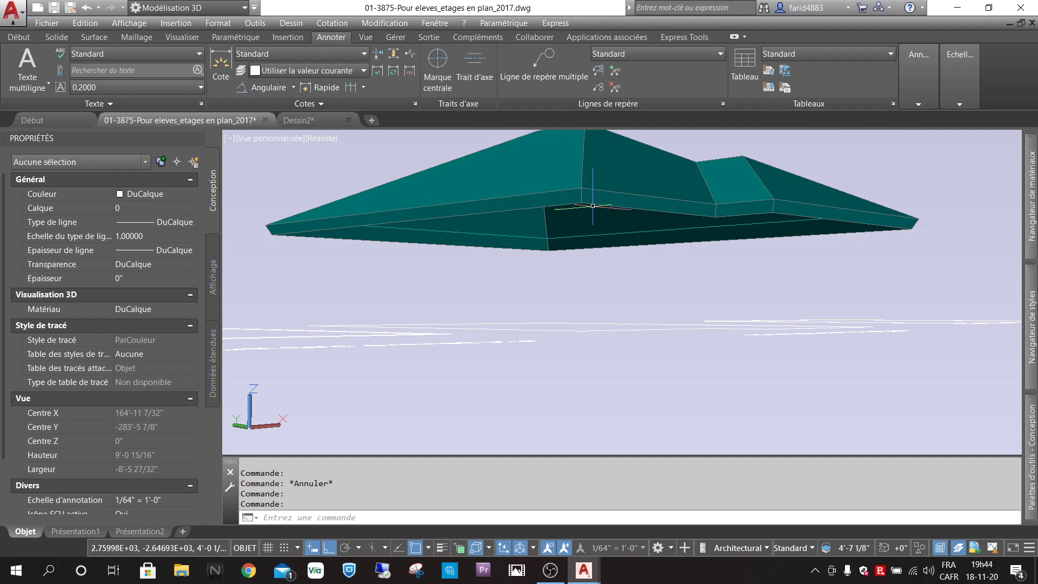
pyautogui.moveTo(663, 307)
pyautogui.keyDown('shift'); pyautogui.mouseDown(button='middle')
pyautogui.moveTo(638, 365)
pyautogui.moveTo(659, 341)
pyautogui.moveTo(649, 303)
pyautogui.mouseUp(button='middle'); pyautogui.keyUp('shift')
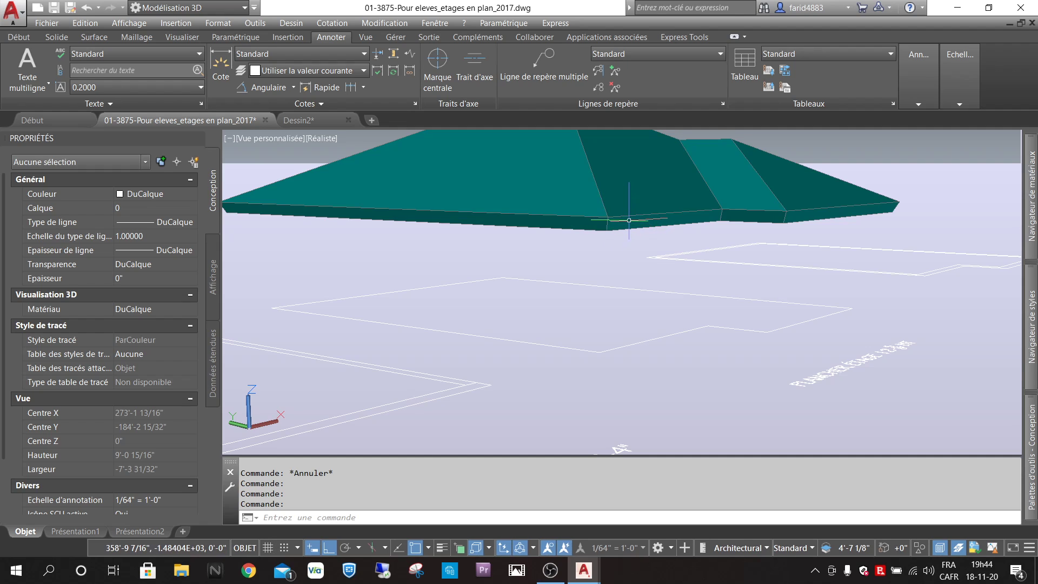
# Step: Try 1/32" and 1/64" for the roof's thickness (Epaisseur), and finally set it to 1/128"
pyautogui.click(600, 200)
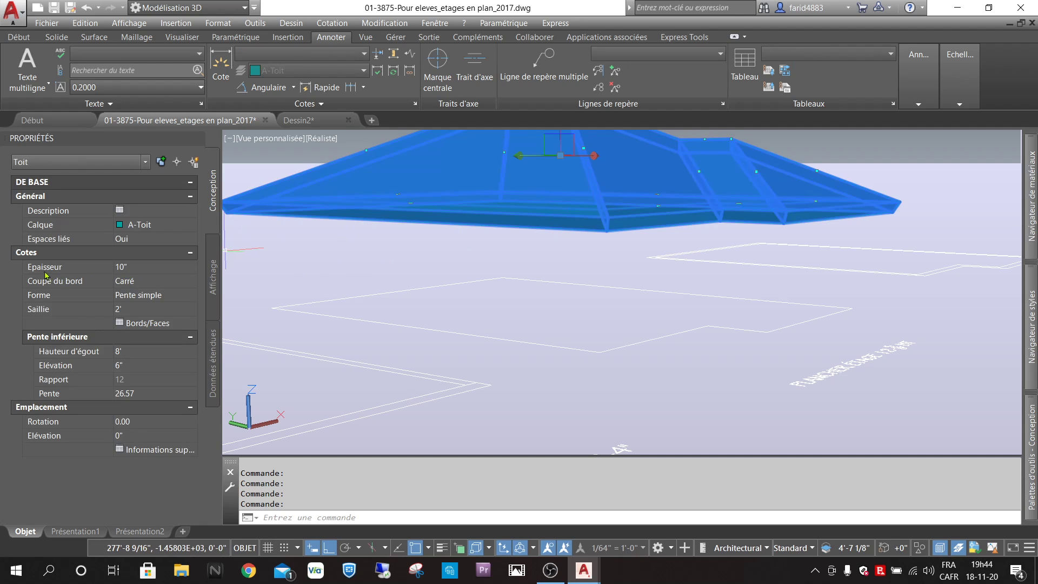
pyautogui.click(146, 267)
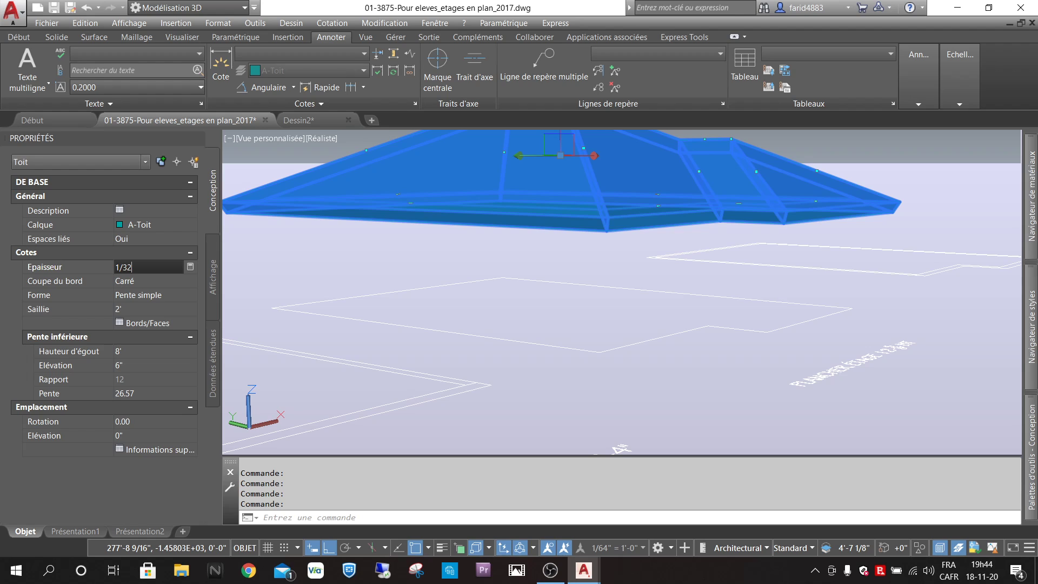
pyautogui.press('Return')
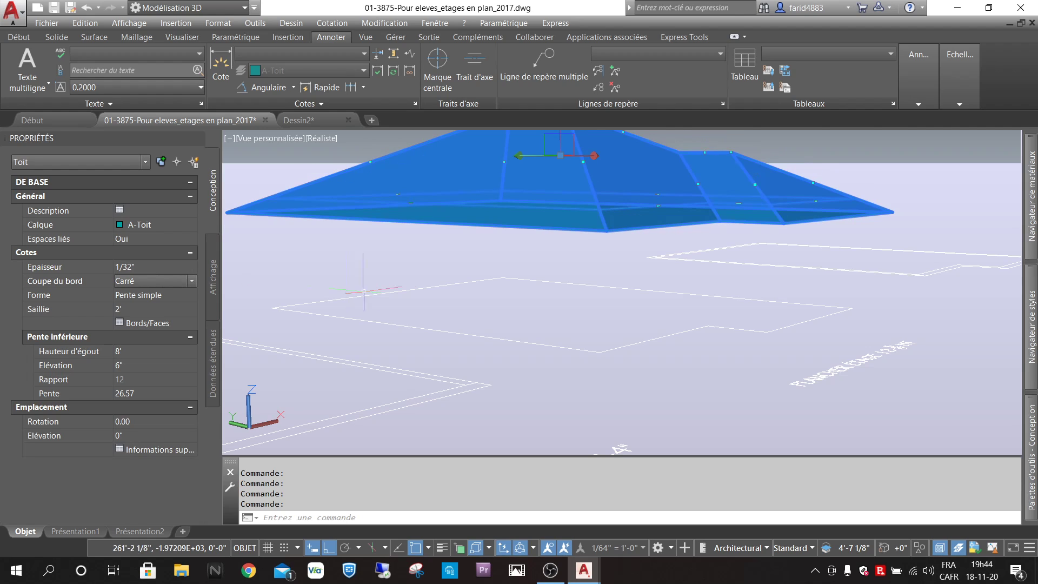
pyautogui.click(136, 266)
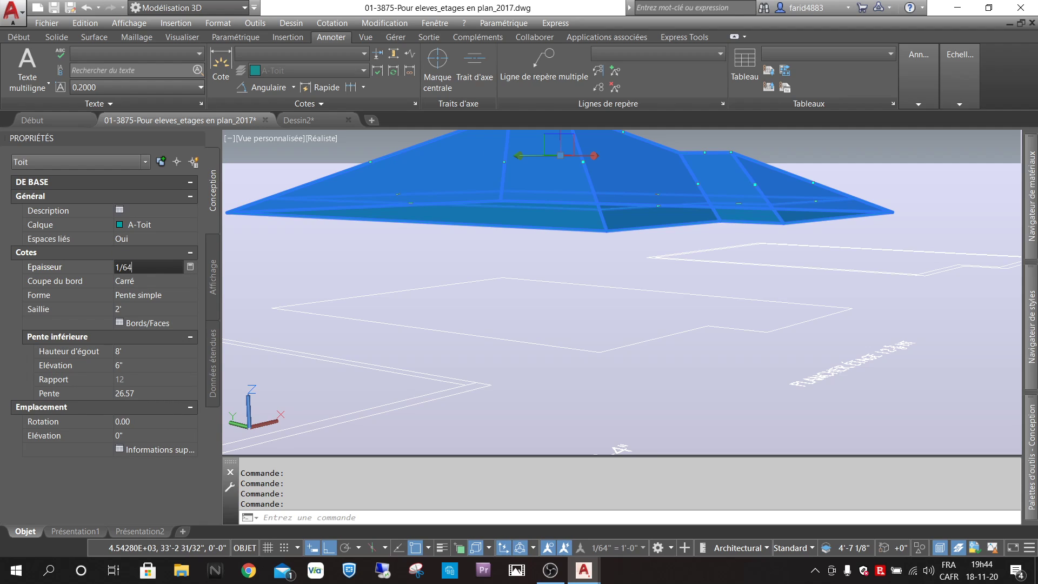
pyautogui.press('Return')
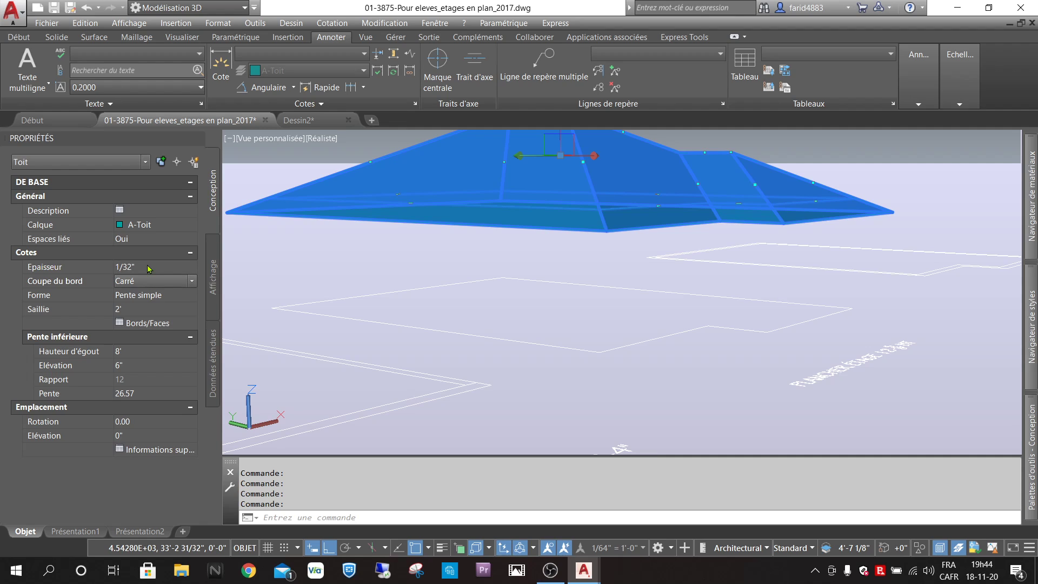
pyautogui.click(140, 269)
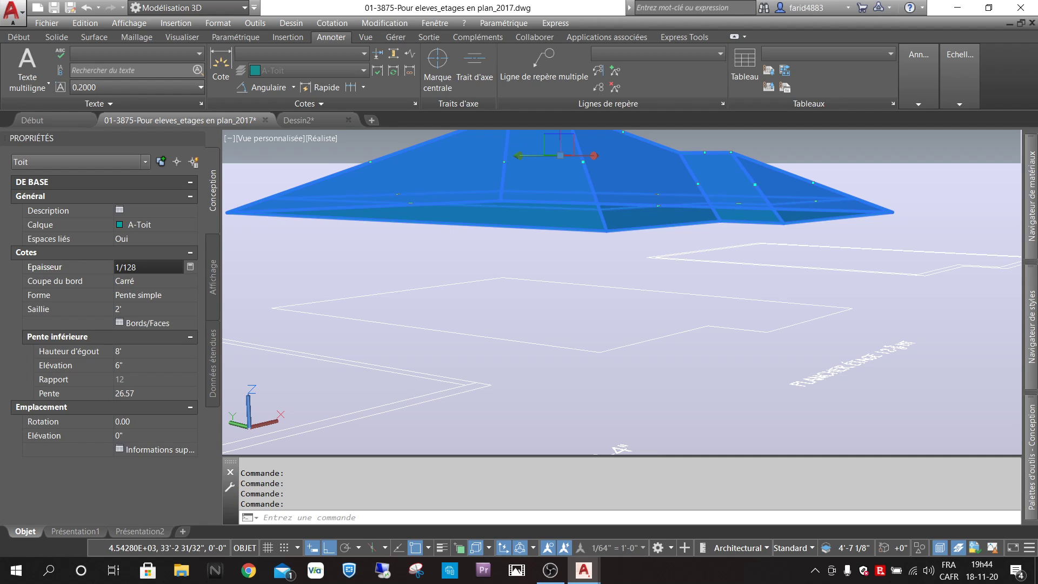
pyautogui.press('Return')
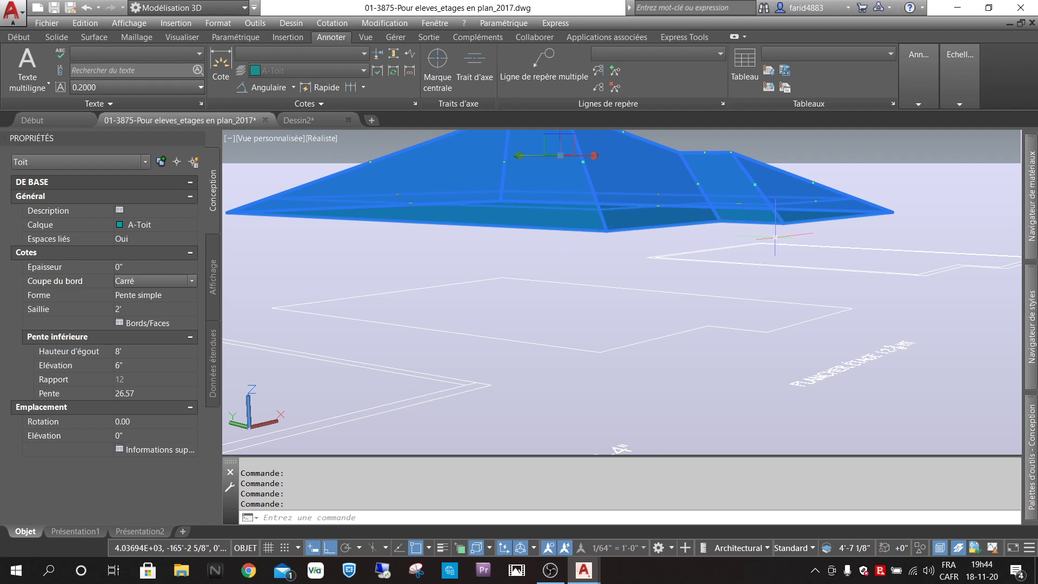
# Step: Examine the thinned roof from below, from above and from the side, including its front eave corner up close
pyautogui.moveTo(686, 246)
pyautogui.keyDown('shift'); pyautogui.mouseDown(button='middle')
pyautogui.moveTo(644, 267)
pyautogui.moveTo(638, 217)
pyautogui.mouseUp(button='middle'); pyautogui.keyUp('shift')
pyautogui.press('Escape')
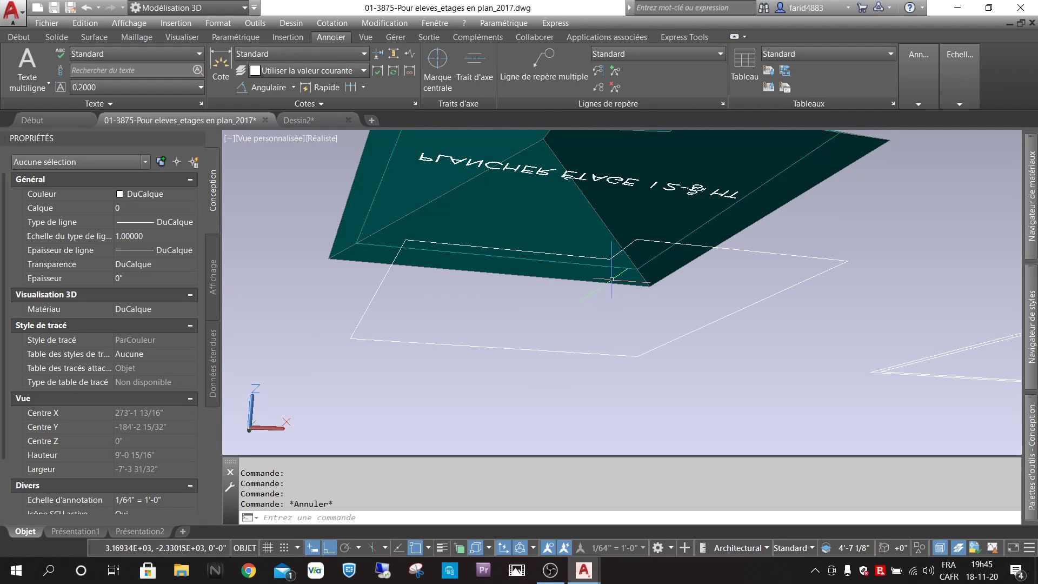
pyautogui.keyDown('shift'); pyautogui.moveTo(614, 277); pyautogui.dragTo(679, 381, button='middle'); pyautogui.keyUp('shift')
pyautogui.scroll(-8, 781, 276)
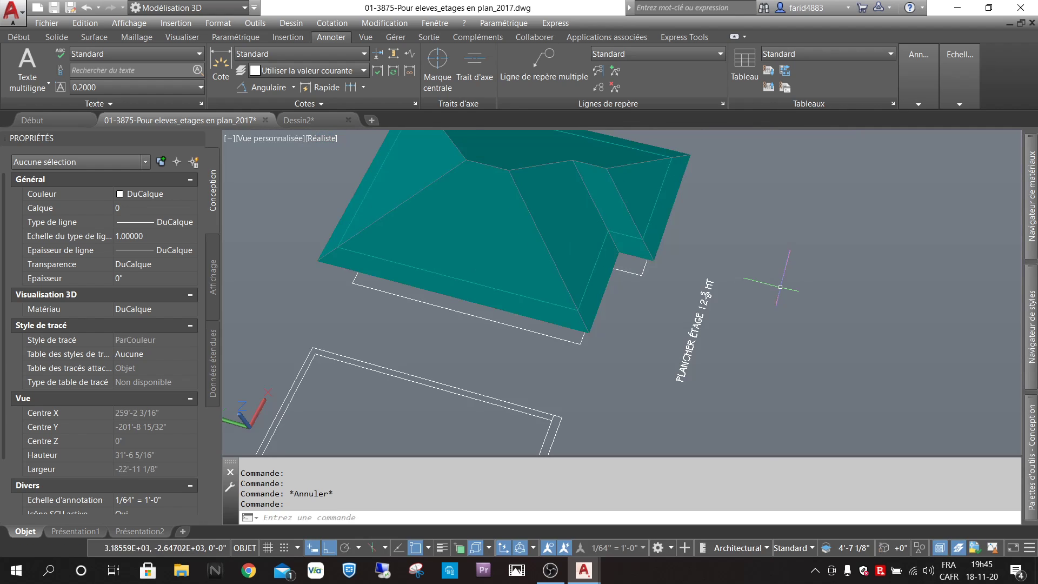
pyautogui.keyDown('shift'); pyautogui.moveTo(703, 266); pyautogui.dragTo(677, 213, button='middle'); pyautogui.keyUp('shift')
pyautogui.keyDown('shift'); pyautogui.moveTo(657, 260); pyautogui.dragTo(693, 243, button='middle'); pyautogui.keyUp('shift')
pyautogui.scroll(4, 633, 306)
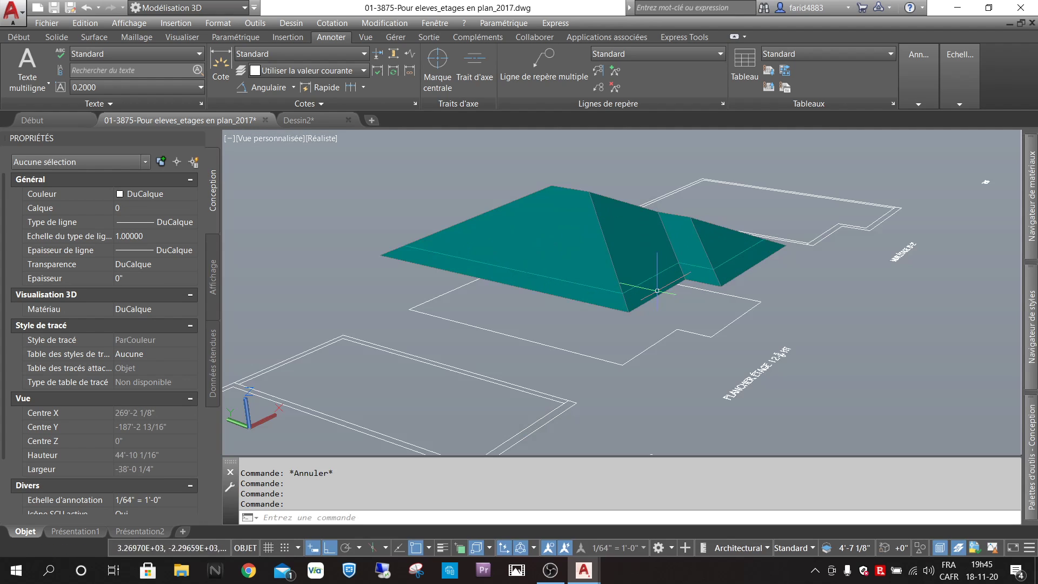
pyautogui.scroll(3, 632, 306)
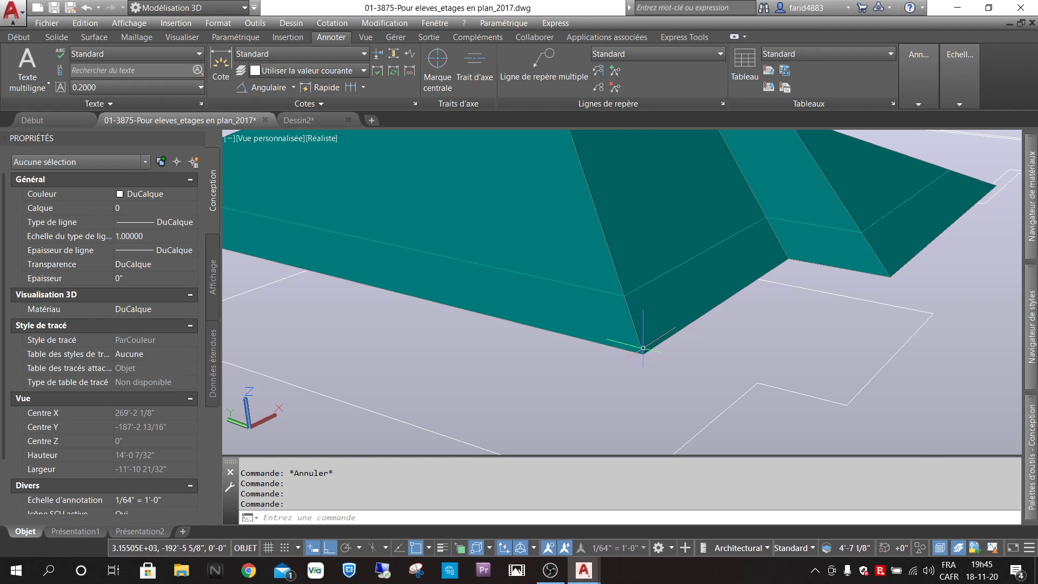
pyautogui.scroll(-3, 644, 350)
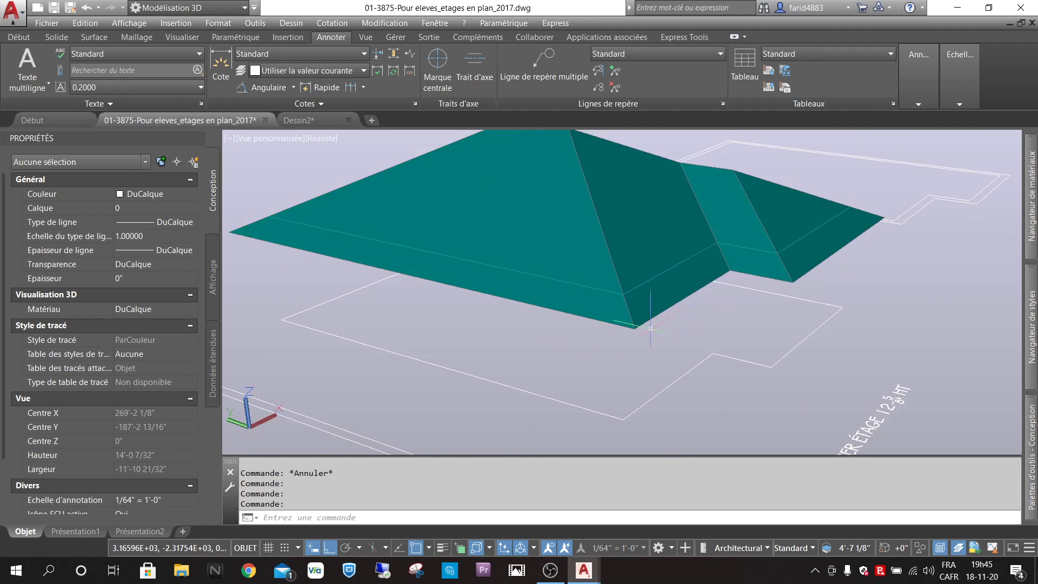
# Step: Offset both polylines of the upper floor outline outward by 2' beneath the roof
pyautogui.click(19, 36)
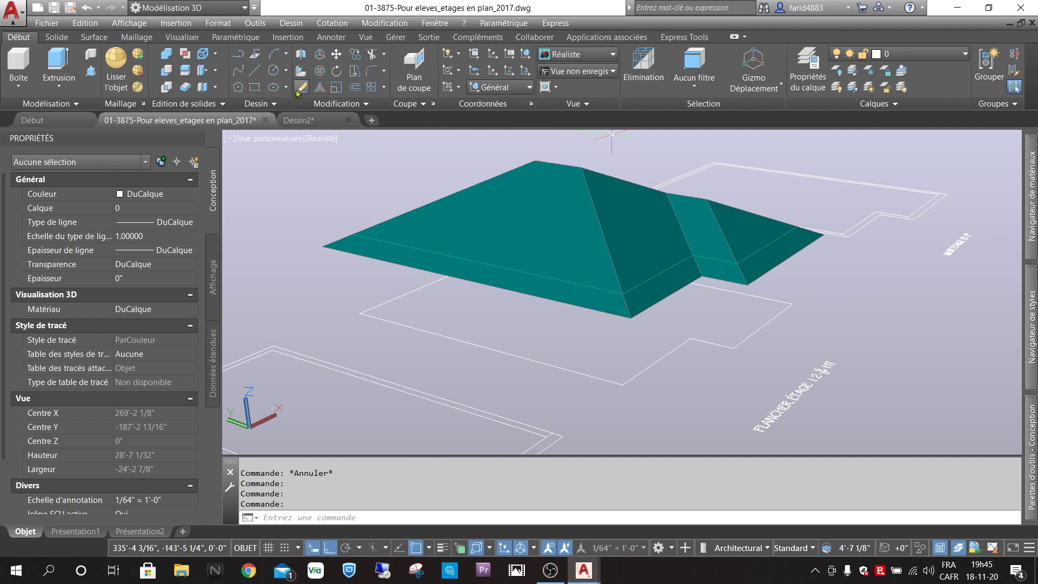
pyautogui.click(357, 89)
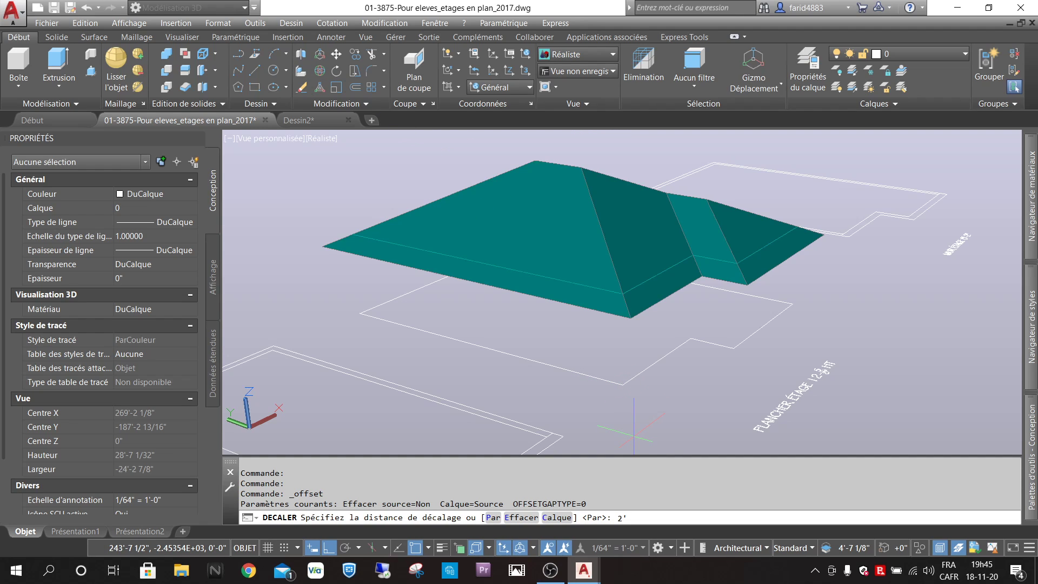
pyautogui.press('Return')
pyautogui.click(576, 373)
pyautogui.click(539, 406)
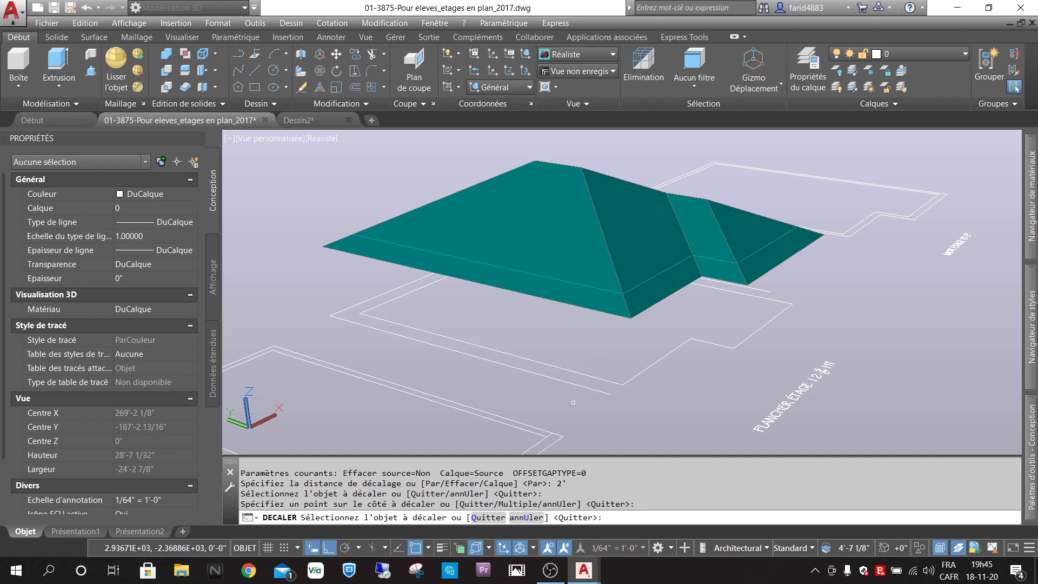
pyautogui.click(755, 331)
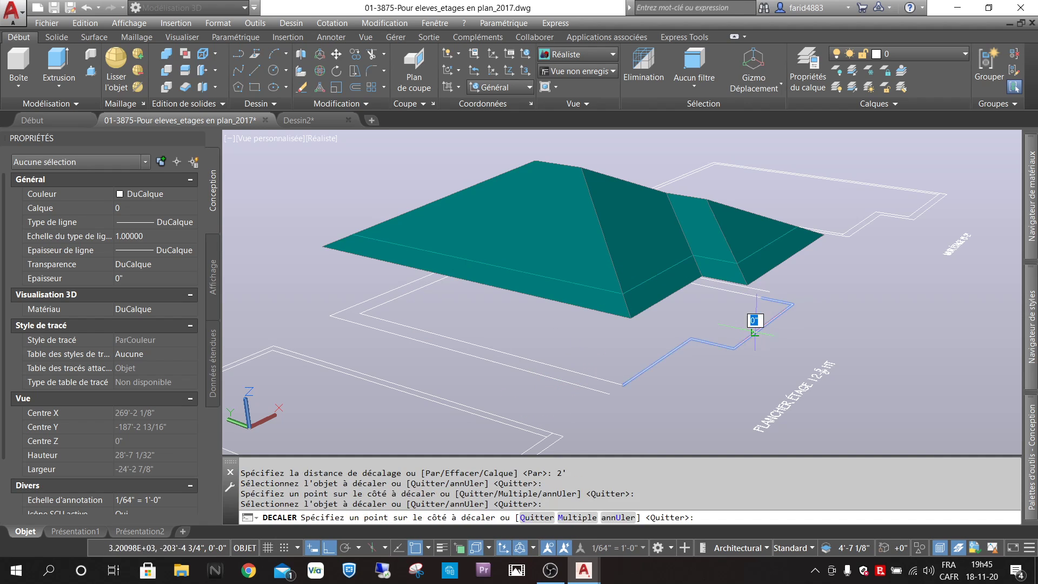
pyautogui.click(744, 354)
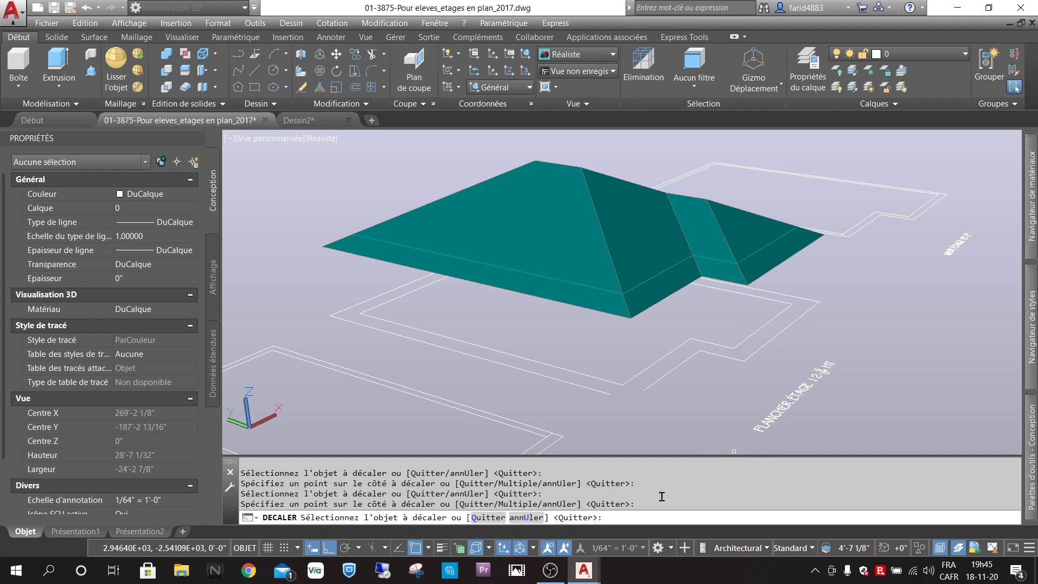
pyautogui.press('Escape')
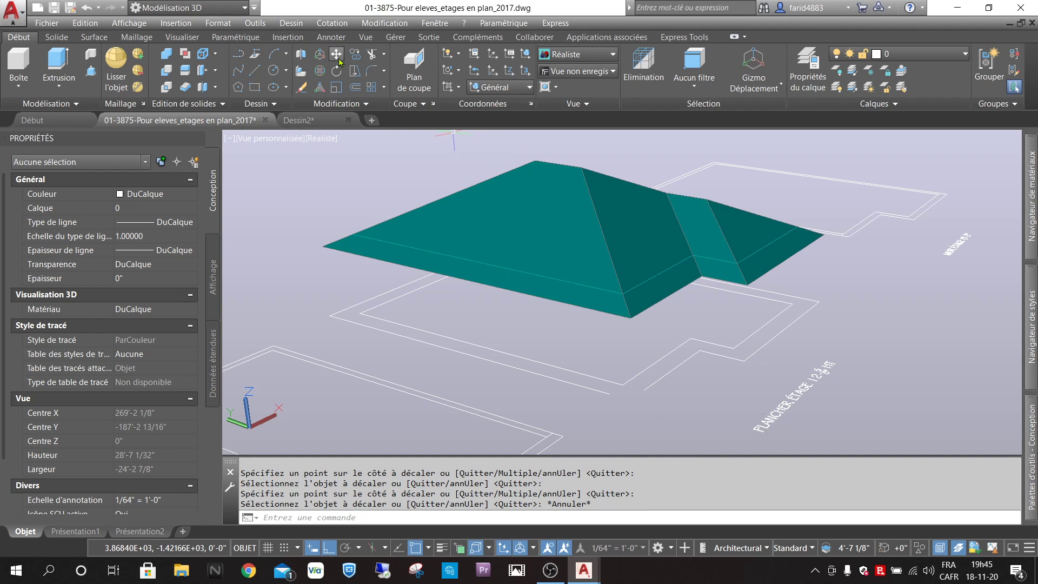
# Step: Join the two offset polylines at their open front corner with a zero-radius Fillet
pyautogui.click(373, 72)
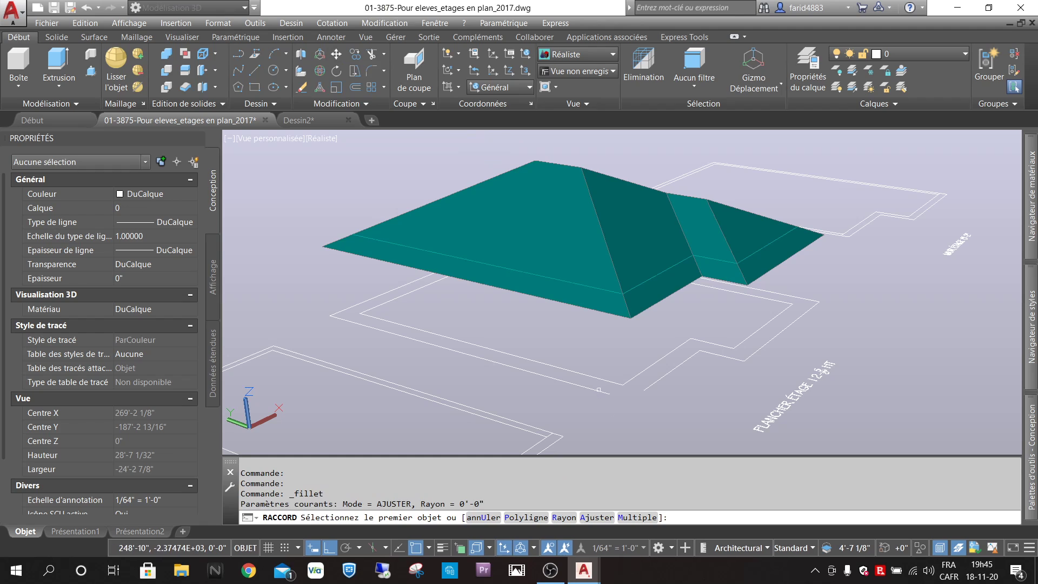
pyautogui.click(597, 393)
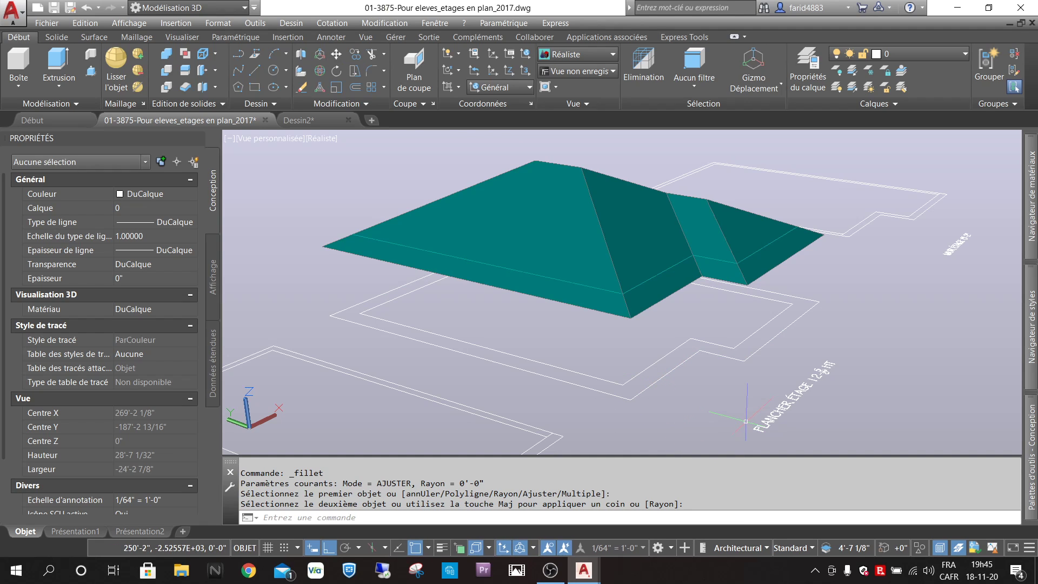
pyautogui.click(336, 55)
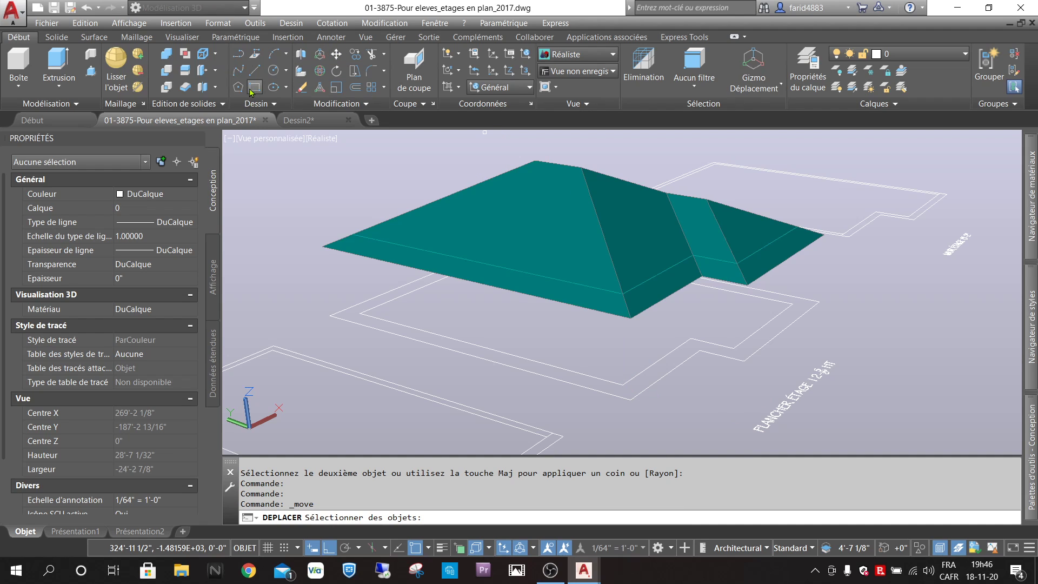
pyautogui.press('Escape')
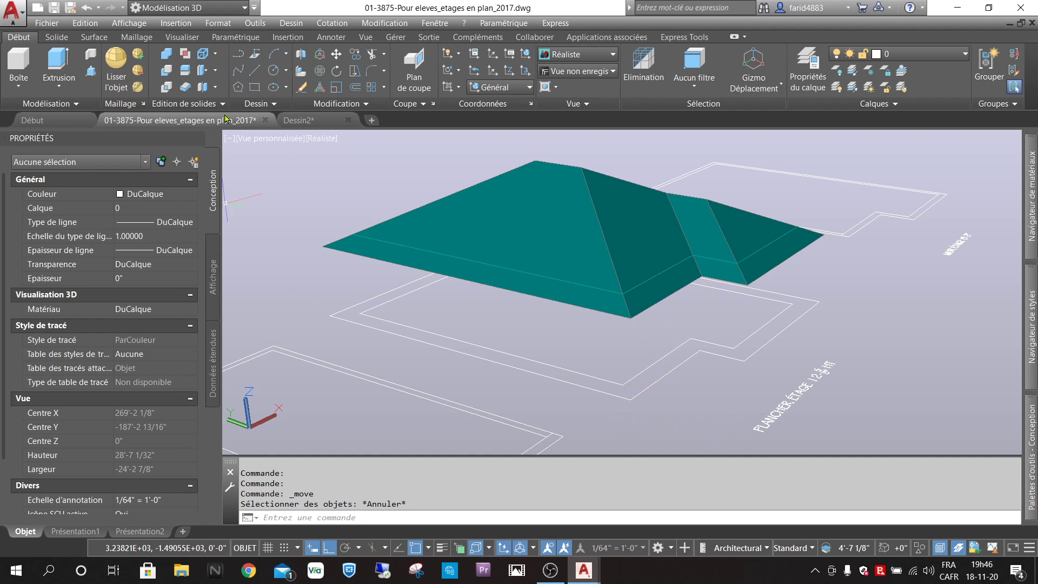
# Step: Try to press-pull the band between the floor outline and its offset to a height of 8", and undo it
pyautogui.click(91, 71)
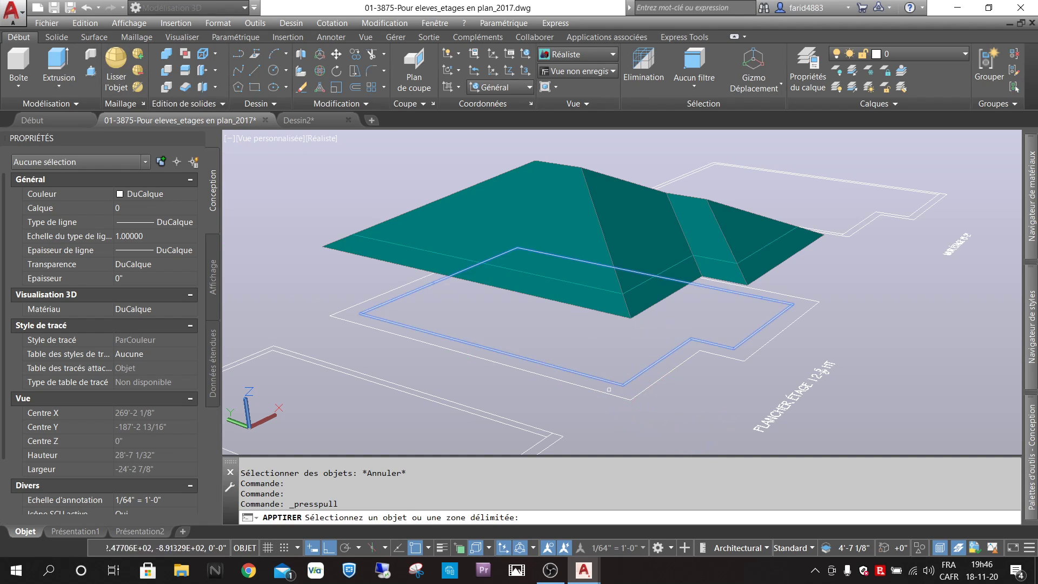
pyautogui.click(609, 390)
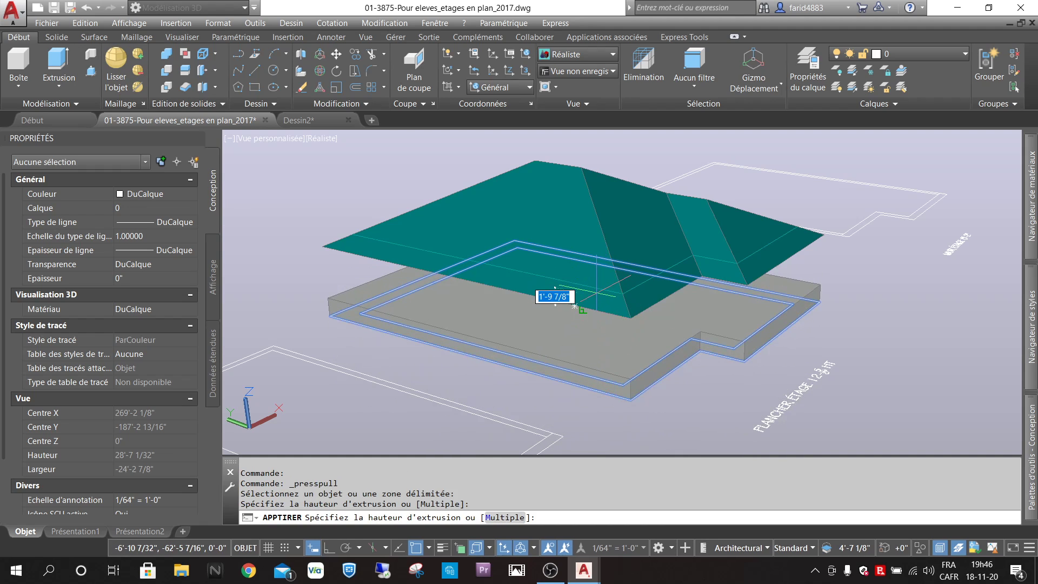
pyautogui.write('8')
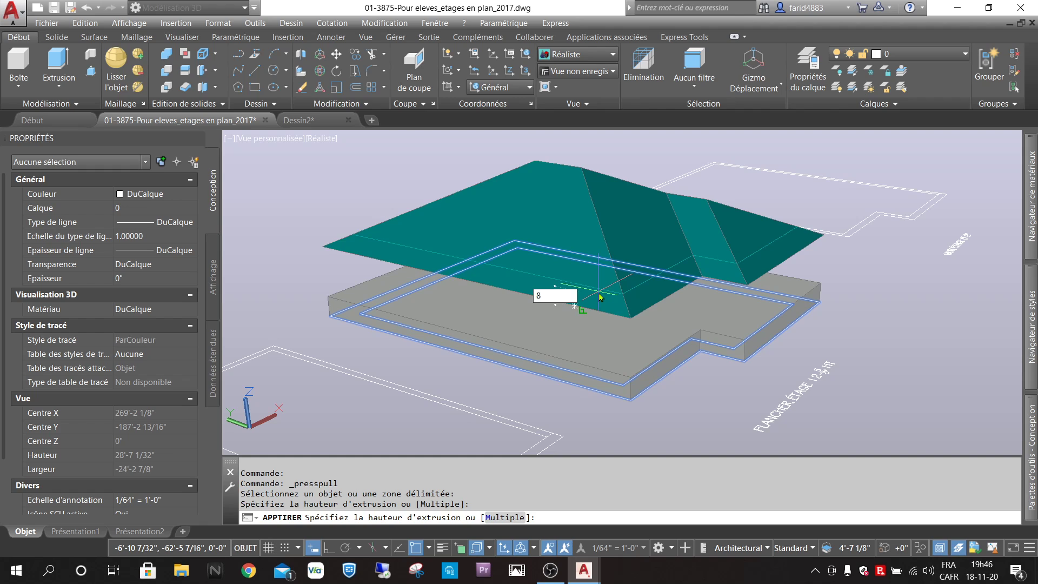
pyautogui.press('Return')
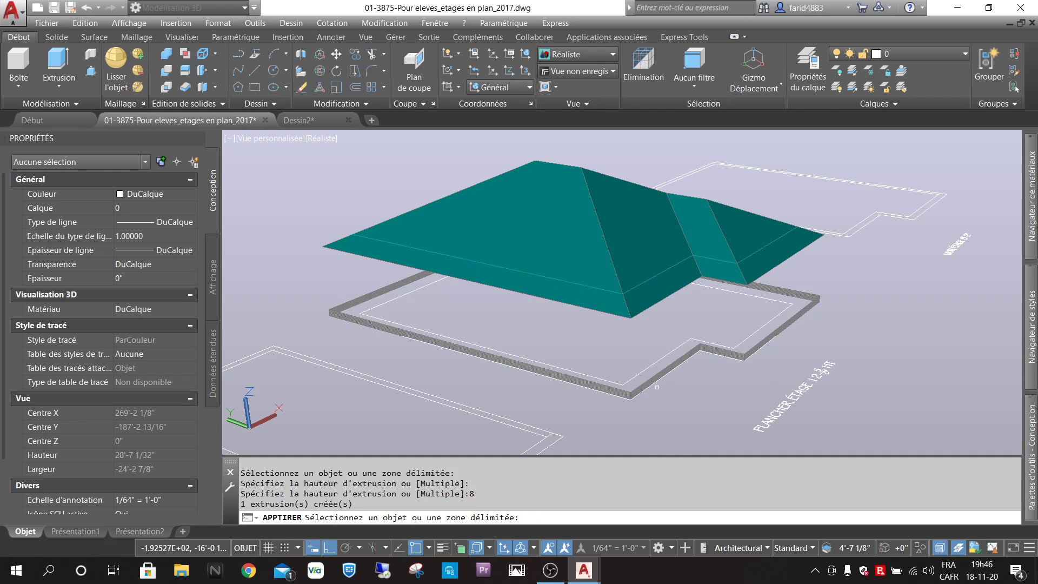
pyautogui.press('Return')
pyautogui.scroll(3, 640, 397)
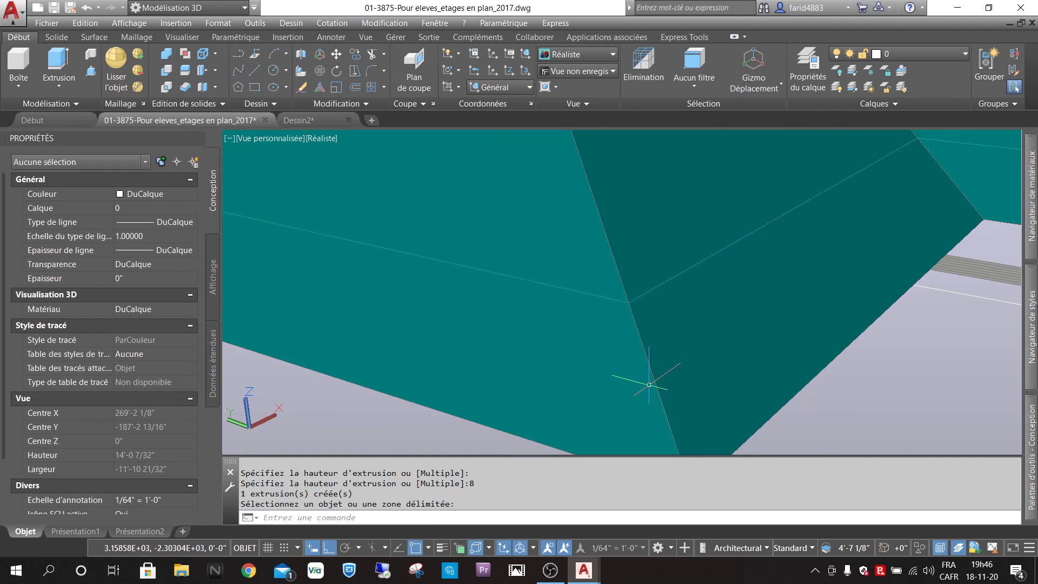
pyautogui.scroll(-3, 625, 382)
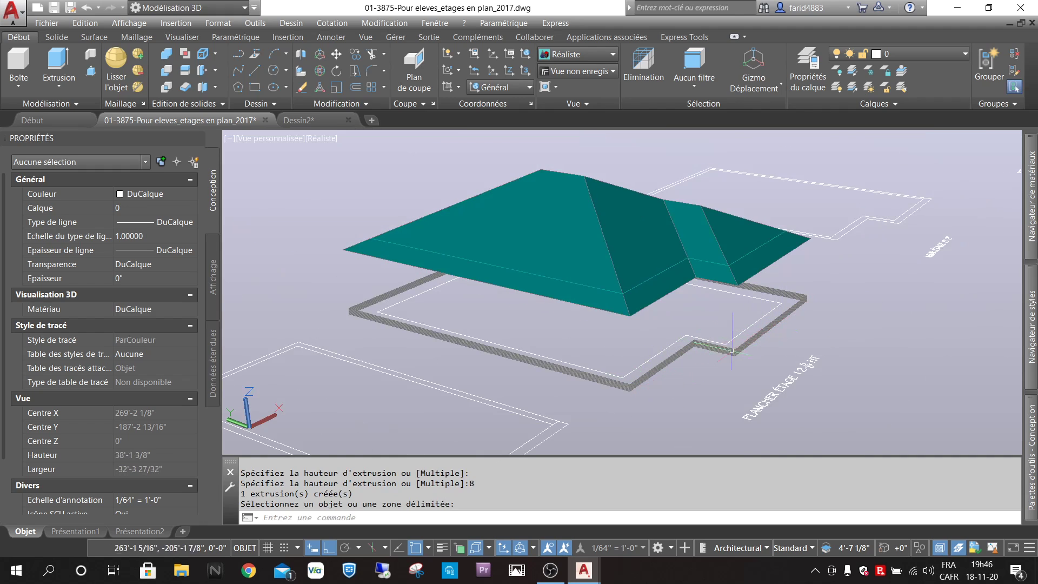
pyautogui.hotkey('ctrl', 'z')
pyautogui.hotkey('ctrl', 'z')
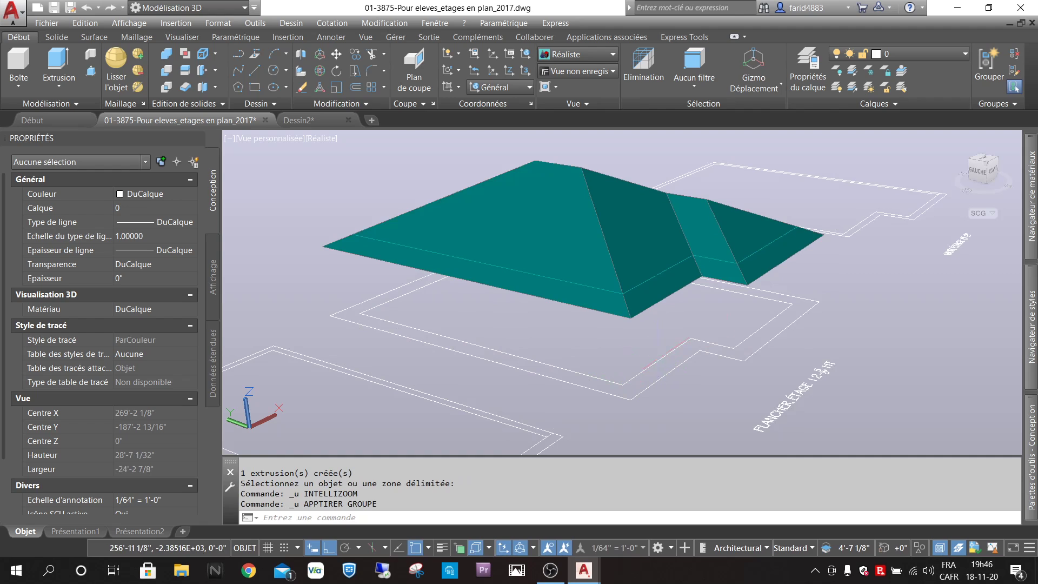
pyautogui.click(661, 358)
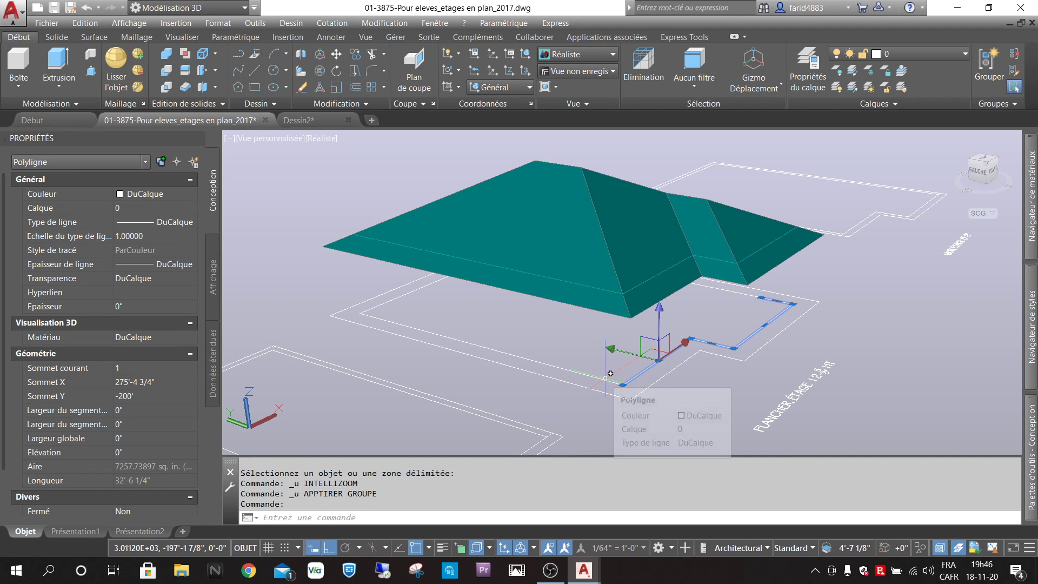
pyautogui.press('Escape')
pyautogui.press('Escape')
# Step: Extrude the closed offset outline as a solid slab 8" high
pyautogui.click(68, 60)
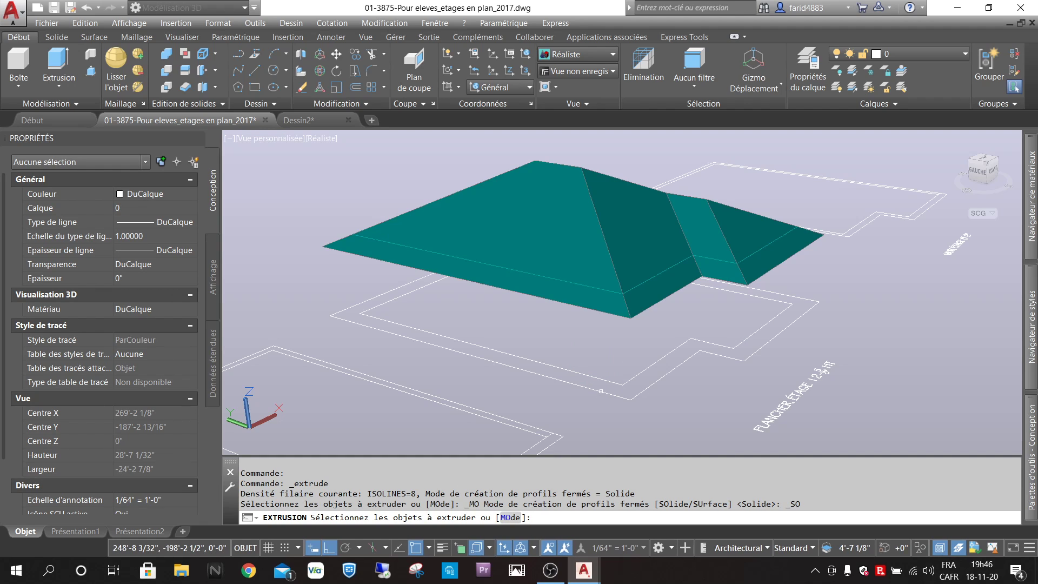
pyautogui.click(600, 390)
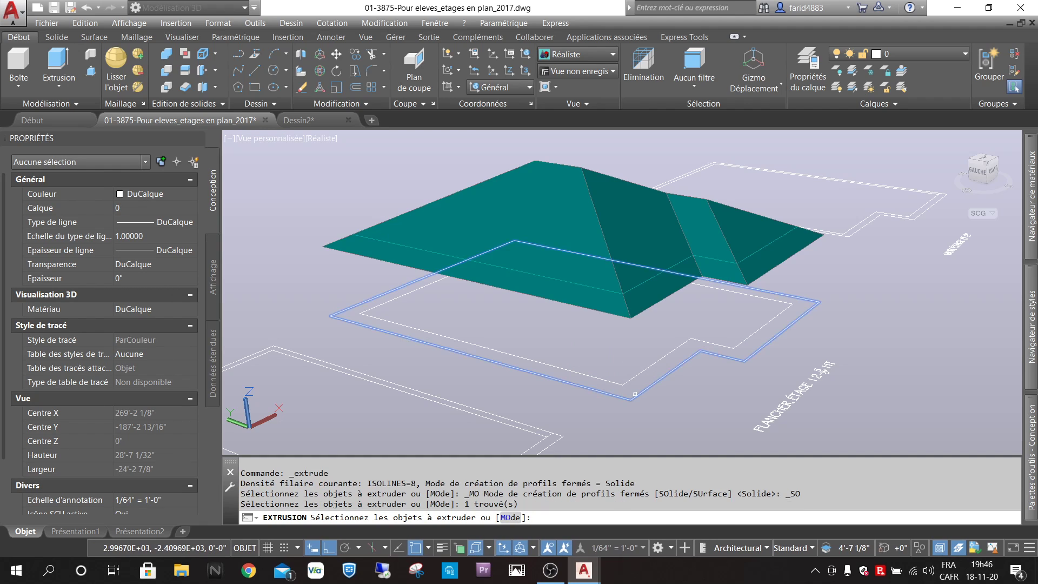
pyautogui.press('Return')
pyautogui.write('8')
pyautogui.press('Return')
pyautogui.scroll(2, 699, 330)
pyautogui.scroll(1, 699, 330)
pyautogui.scroll(-3, 691, 326)
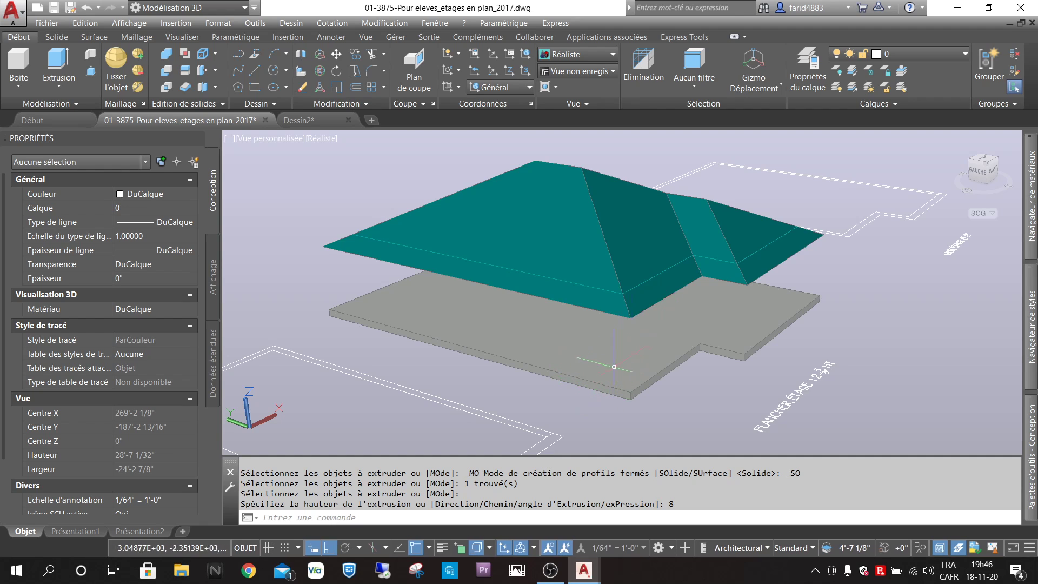
# Step: Move the roof down onto the extruded slab, aligning its front eave corner with the slab's top corner
pyautogui.click(334, 54)
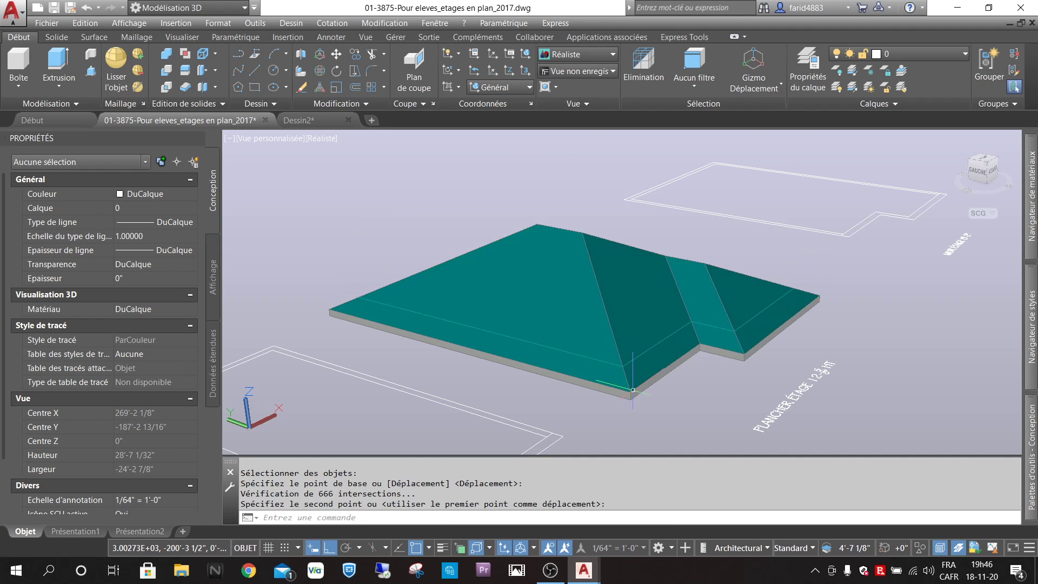
pyautogui.keyDown('shift'); pyautogui.moveTo(754, 317); pyautogui.dragTo(726, 333, button='middle'); pyautogui.keyUp('shift')
pyautogui.press('Escape')
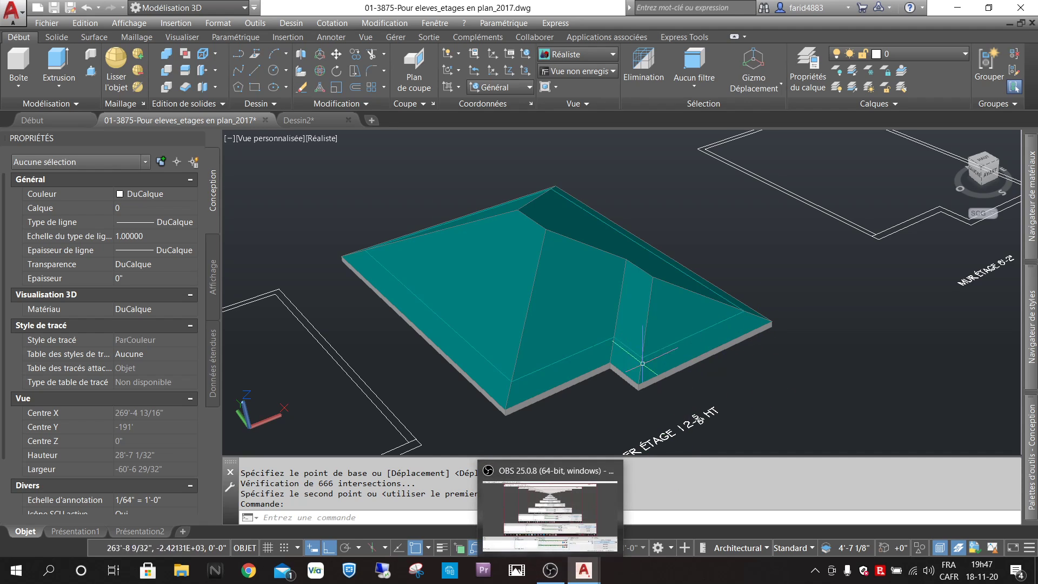
pyautogui.click(551, 571)
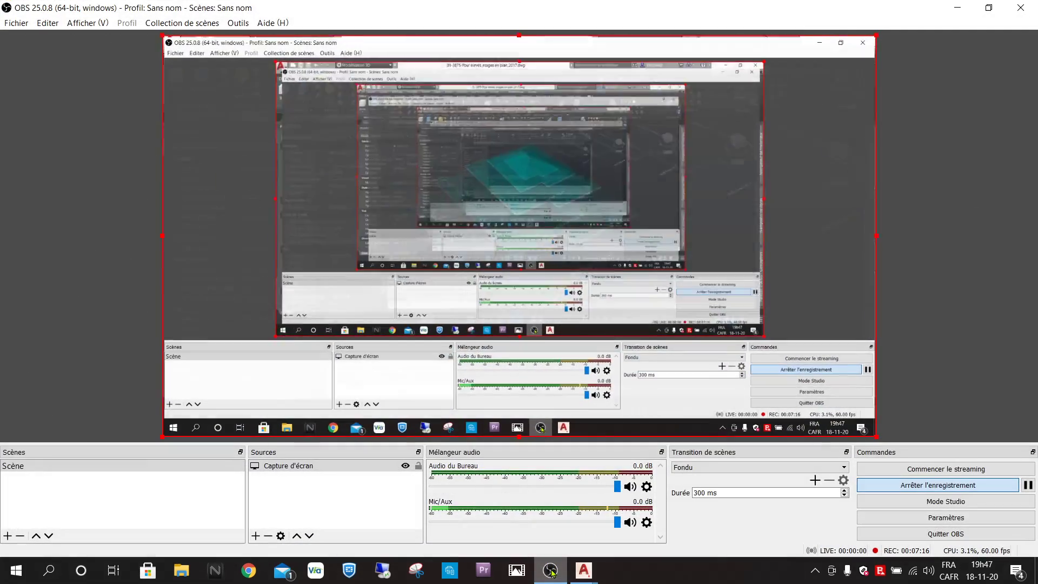